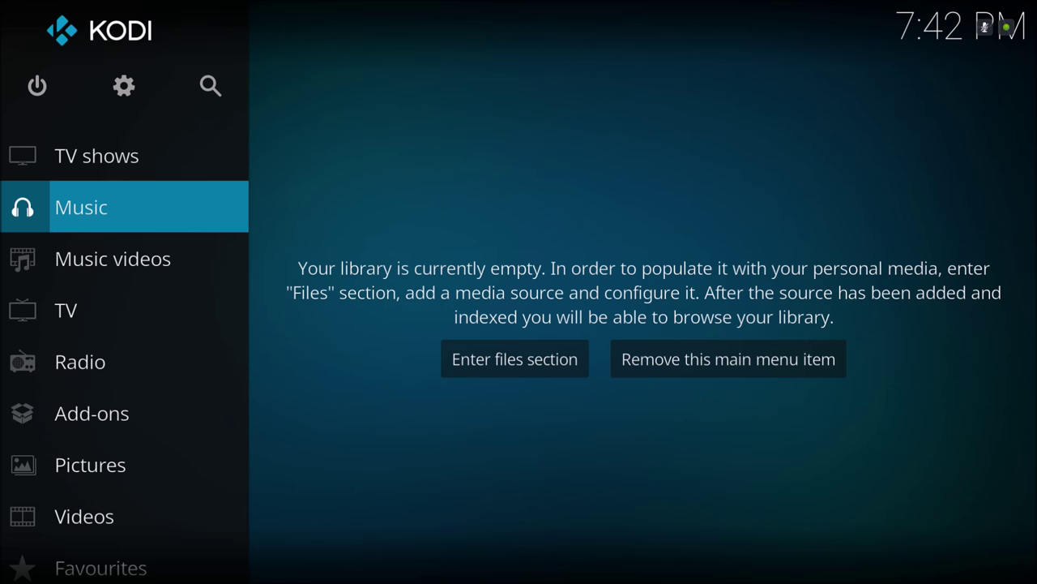
Browse the home screen's TV shows section, then the installed video add-ons in Add-ons
{"action": "key", "text": "Down"}
{"action": "key", "text": "Up"}
{"action": "key", "text": "Up"}
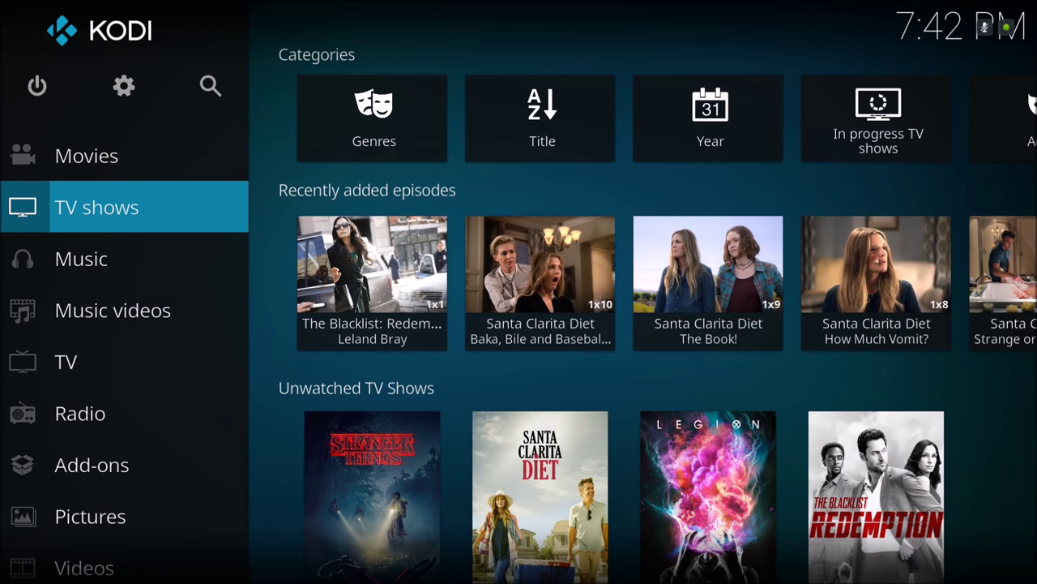
{"action": "key", "text": "Up"}
{"action": "key", "text": "Down"}
{"action": "key", "text": "Down"}
{"action": "key", "text": "Down"}
{"action": "key", "text": "Down"}
{"action": "key", "text": "Down"}
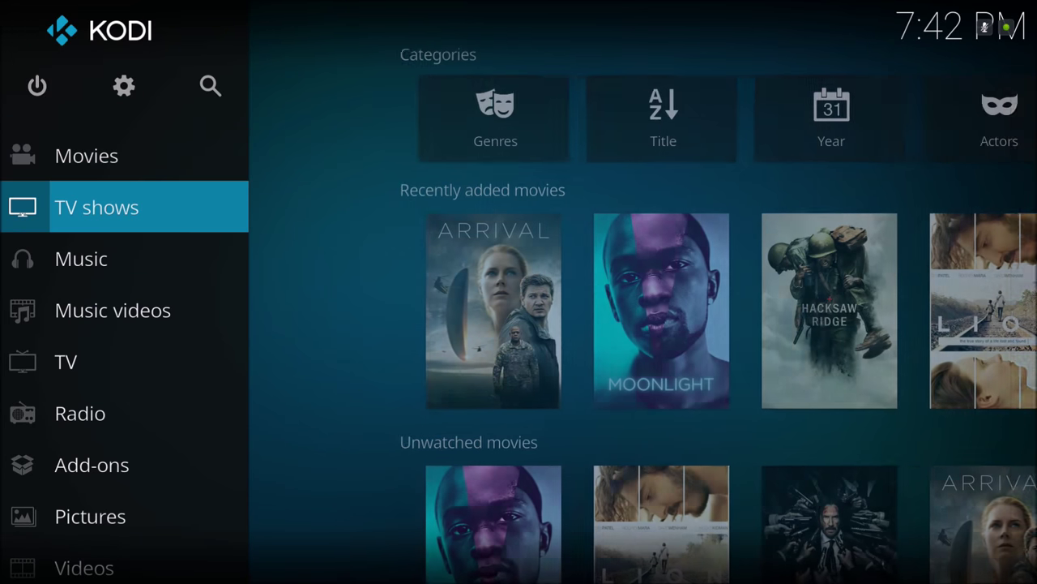
{"action": "key", "text": "Down"}
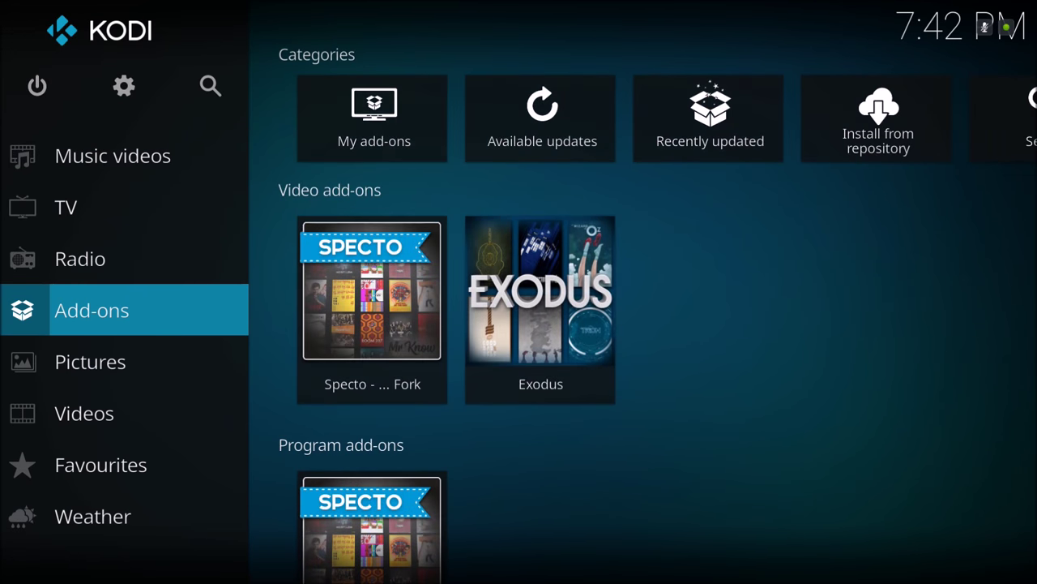
{"action": "key", "text": "Right"}
{"action": "key", "text": "Down"}
{"action": "key", "text": "Right"}
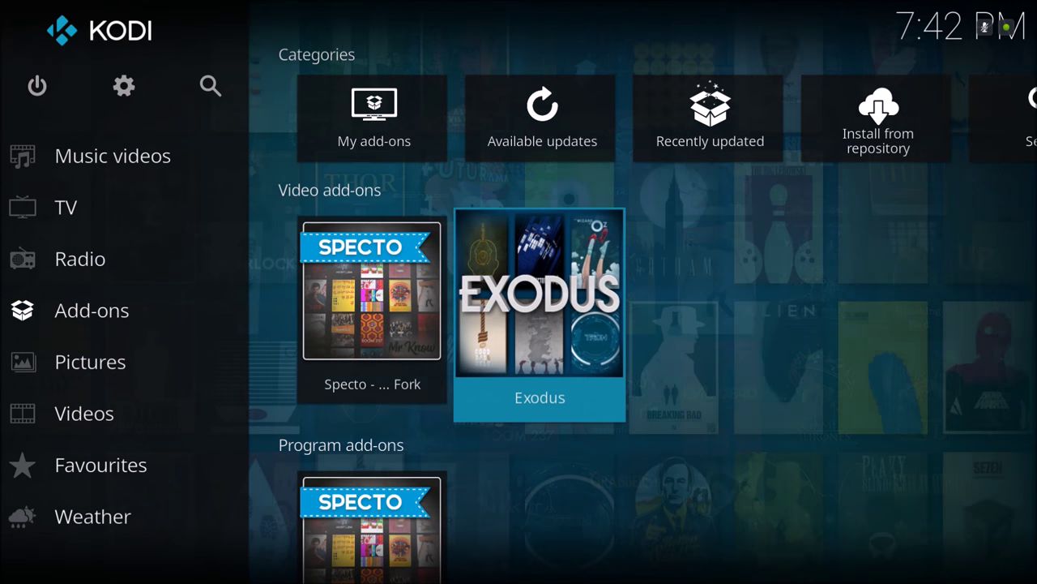
{"action": "key", "text": "Left"}
{"action": "key", "text": "Left"}
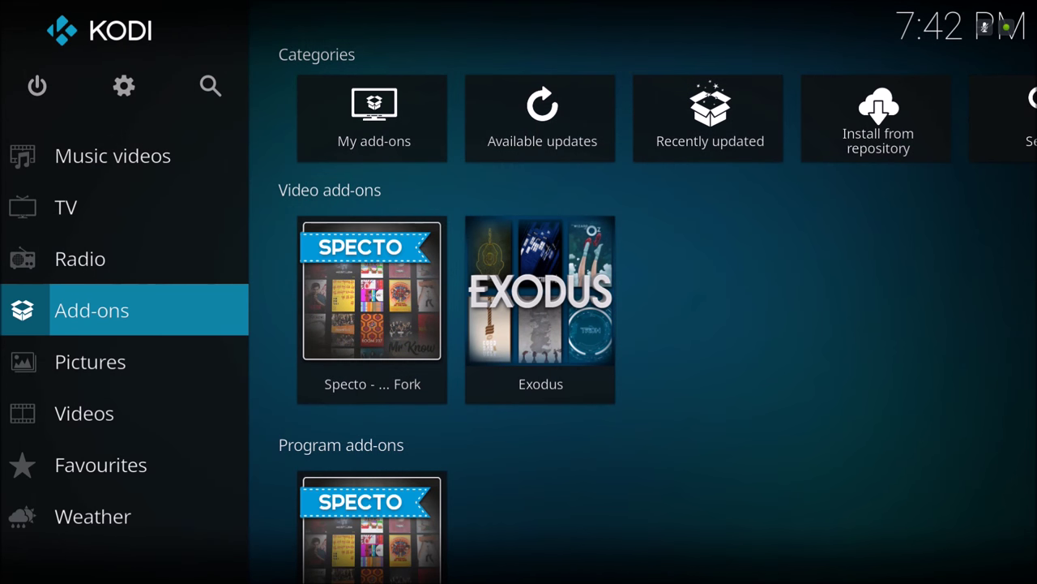
Move through Movies, Radio and Pictures, return to Movies, then move toward the power icon
{"action": "key", "text": "Up"}
{"action": "key", "text": "Up"}
{"action": "key", "text": "Up"}
{"action": "key", "text": "Up"}
{"action": "key", "text": "Up"}
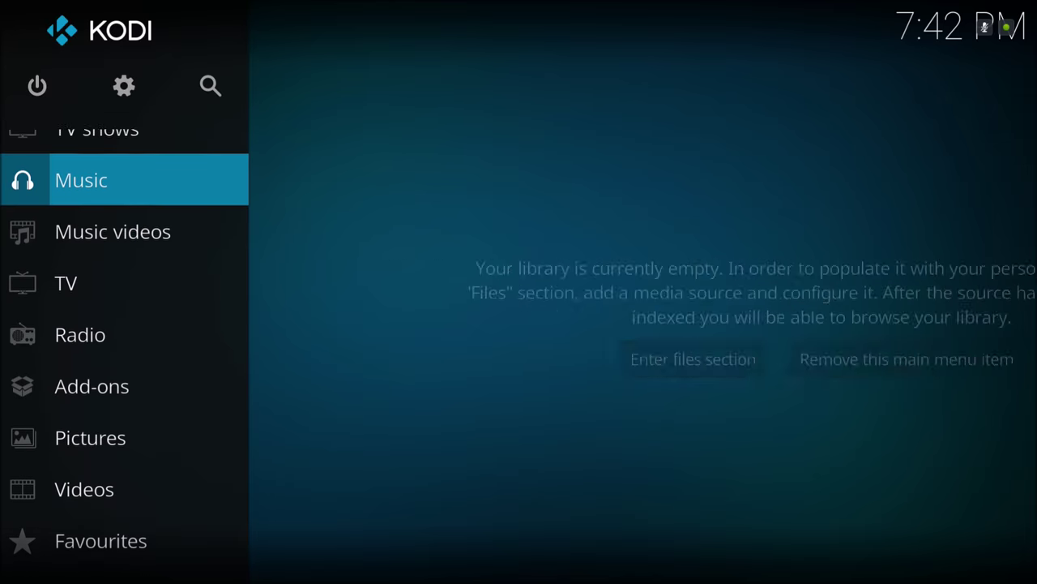
{"action": "key", "text": "Up"}
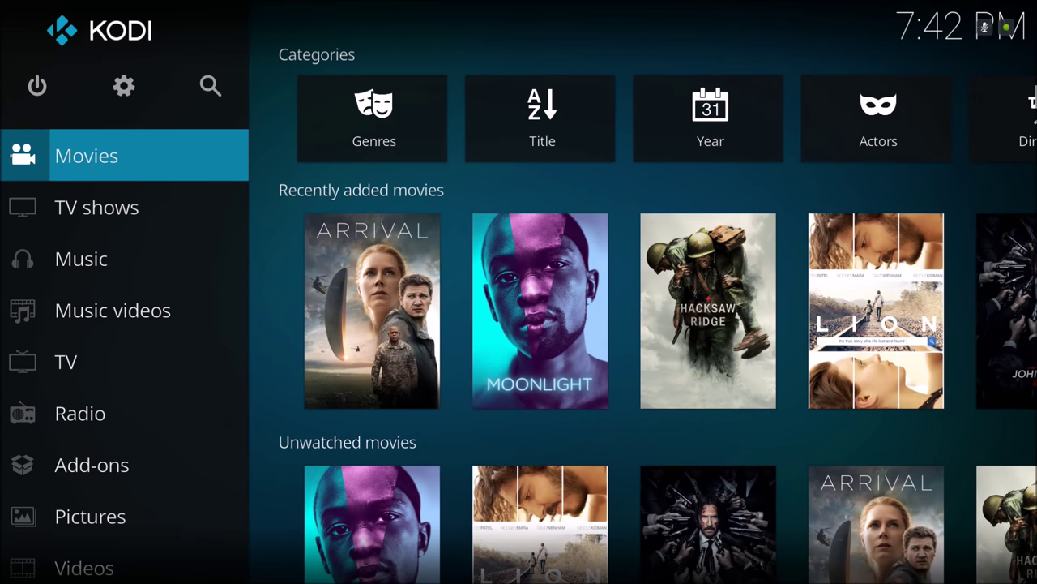
{"action": "key", "text": "Down"}
{"action": "key", "text": "Down"}
{"action": "key", "text": "Down"}
{"action": "key", "text": "Down"}
{"action": "key", "text": "Down"}
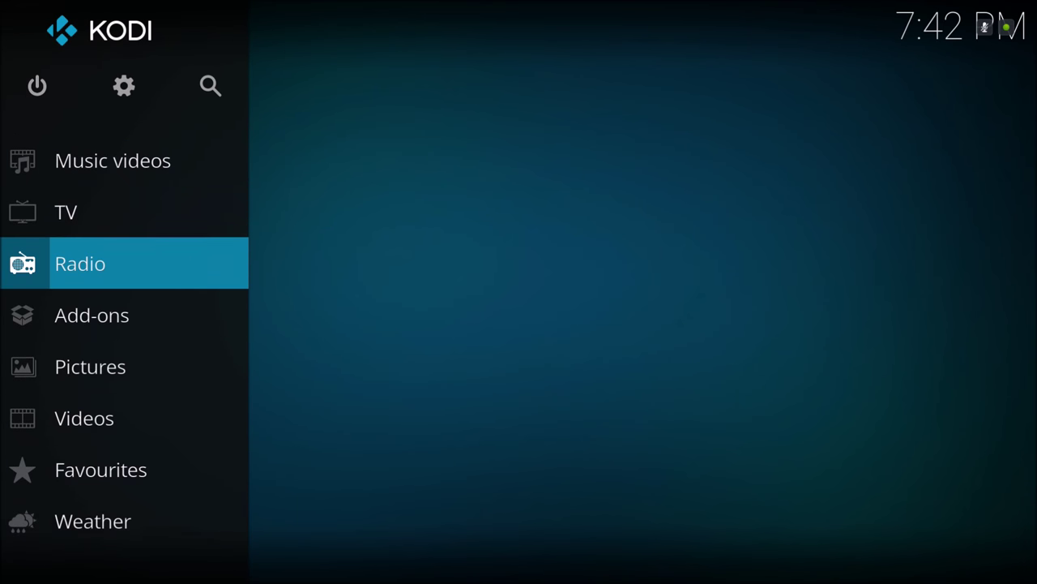
{"action": "key", "text": "Down"}
{"action": "key", "text": "Down"}
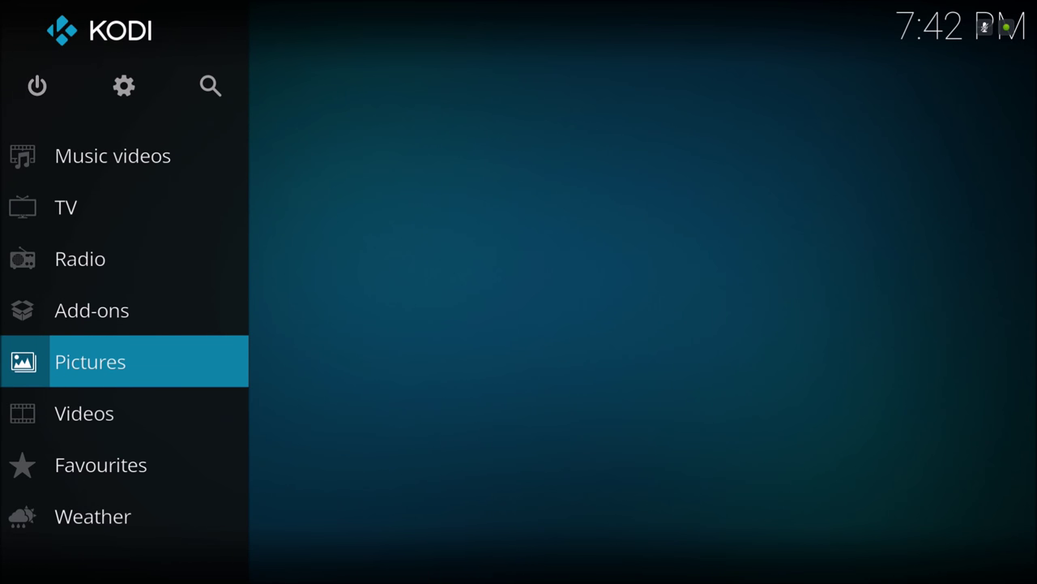
{"action": "key", "text": "Up"}
{"action": "key", "text": "Up"}
{"action": "key", "text": "Up"}
{"action": "key", "text": "Up"}
{"action": "key", "text": "Up"}
{"action": "key", "text": "Up"}
{"action": "key", "text": "Up"}
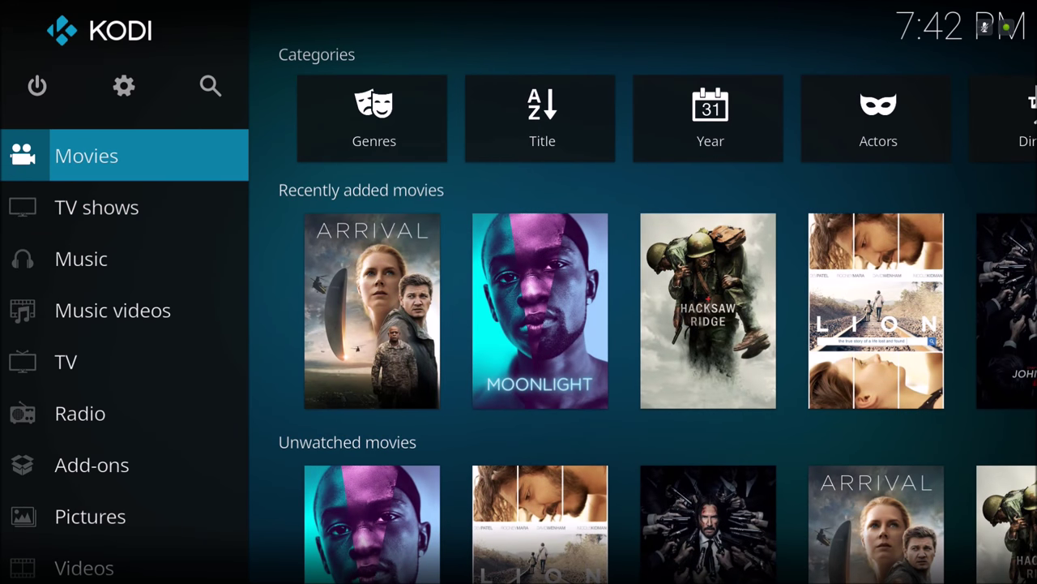
{"action": "key", "text": "Up"}
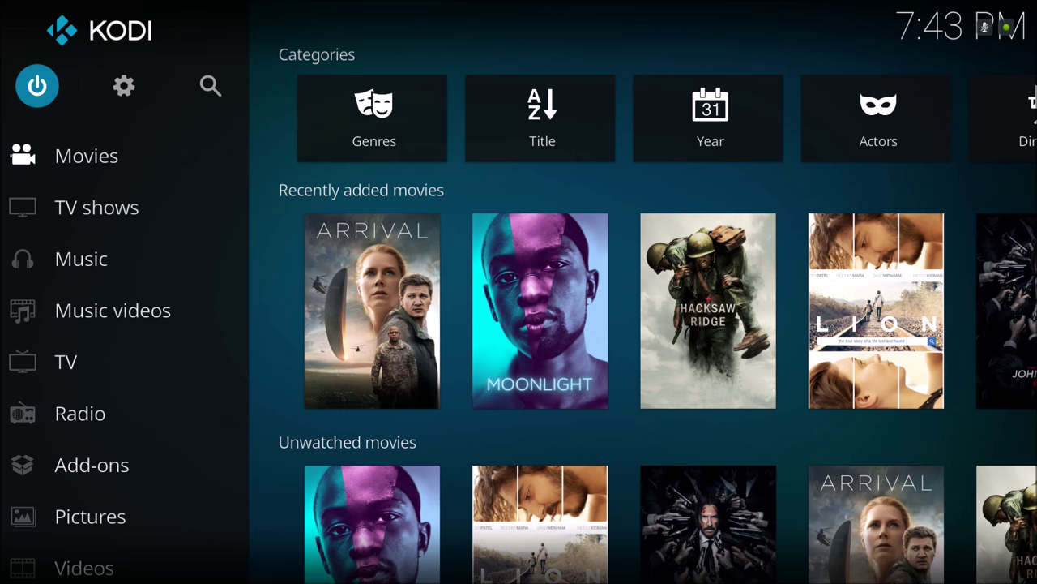
{"action": "key", "text": "Right"}
{"action": "key", "text": "Left"}
{"action": "key", "text": "Right"}
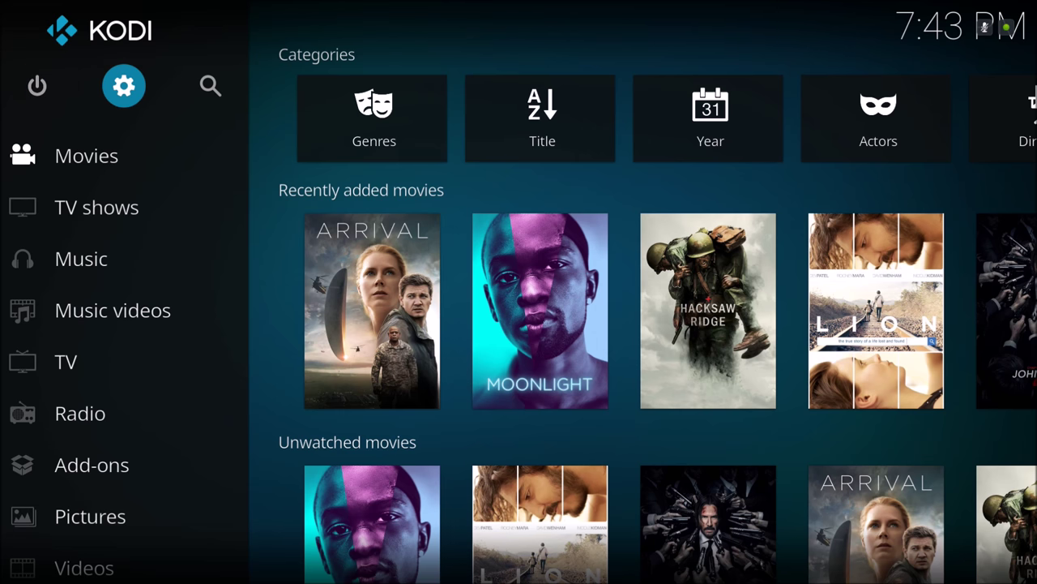
{"action": "key", "text": "Return"}
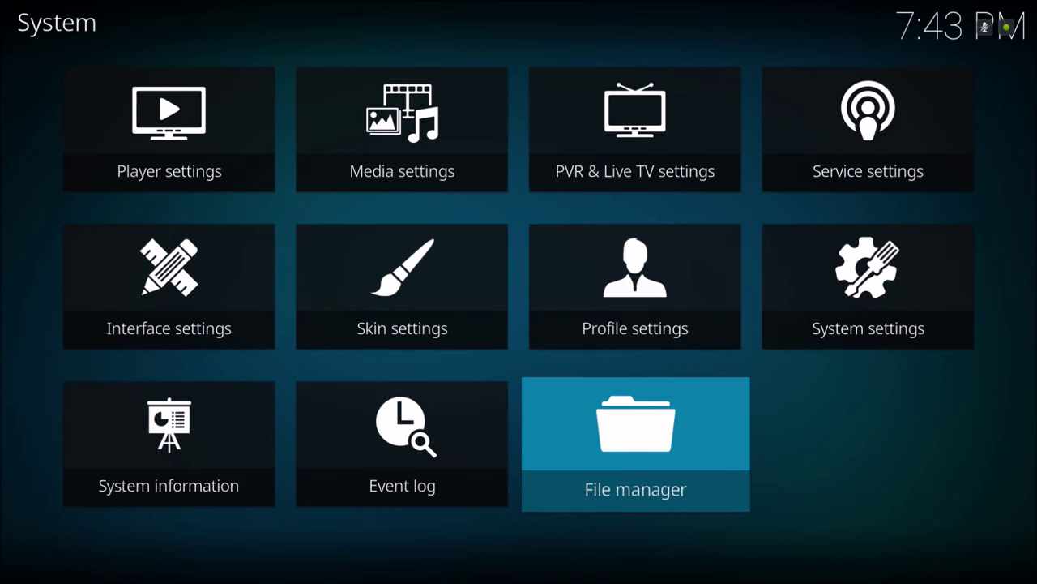
{"action": "key", "text": "Left"}
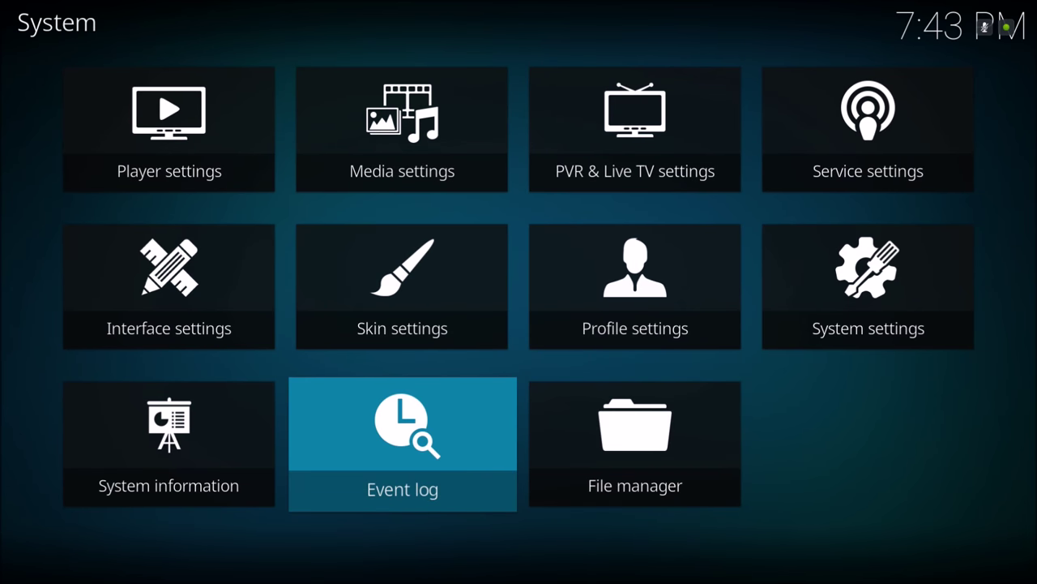
{"action": "key", "text": "Up"}
{"action": "key", "text": "Up"}
{"action": "key", "text": "Right"}
{"action": "key", "text": "Right"}
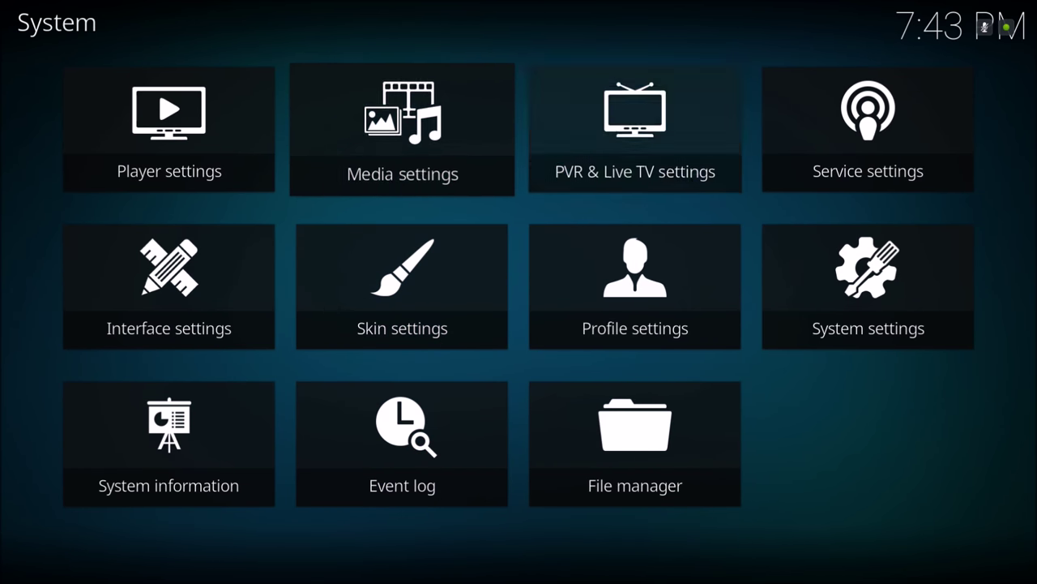
{"action": "key", "text": "Down"}
{"action": "key", "text": "Return"}
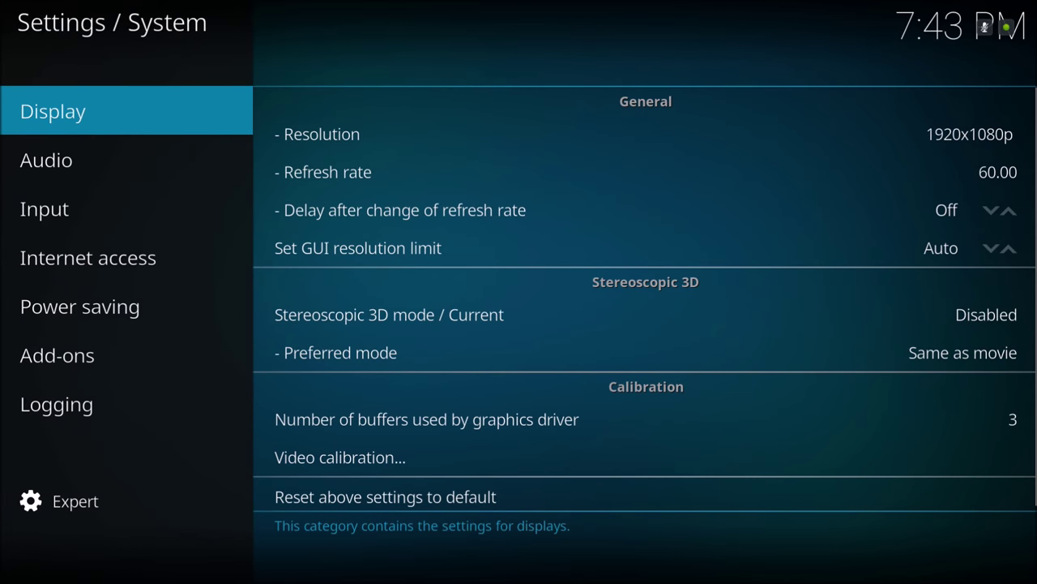
{"action": "key", "text": "Down"}
{"action": "key", "text": "Down"}
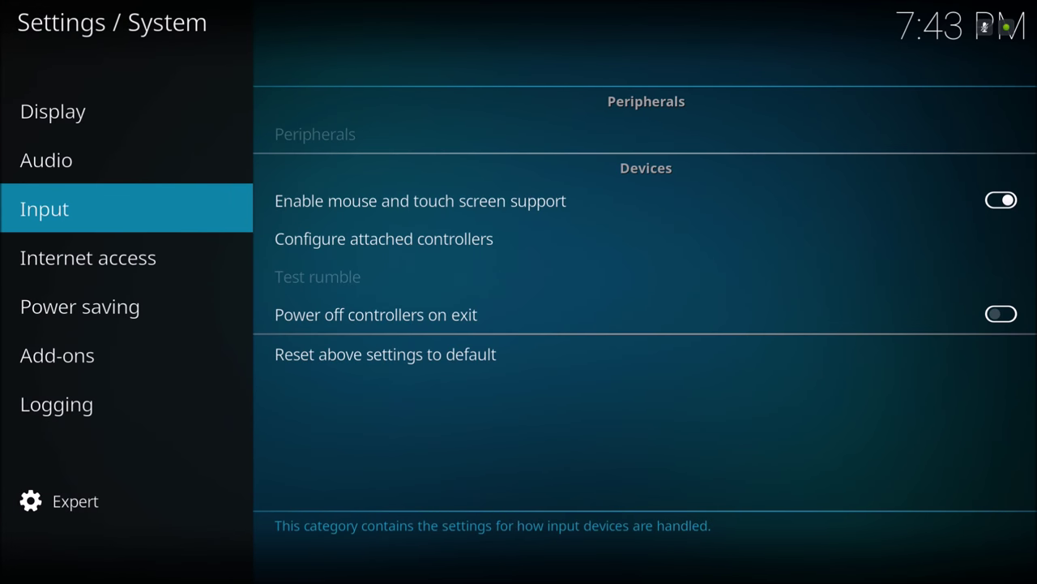
{"action": "key", "text": "Down"}
{"action": "key", "text": "Down"}
{"action": "key", "text": "Down"}
{"action": "key", "text": "Right"}
{"action": "key", "text": "Down"}
{"action": "key", "text": "Down"}
{"action": "key", "text": "Down"}
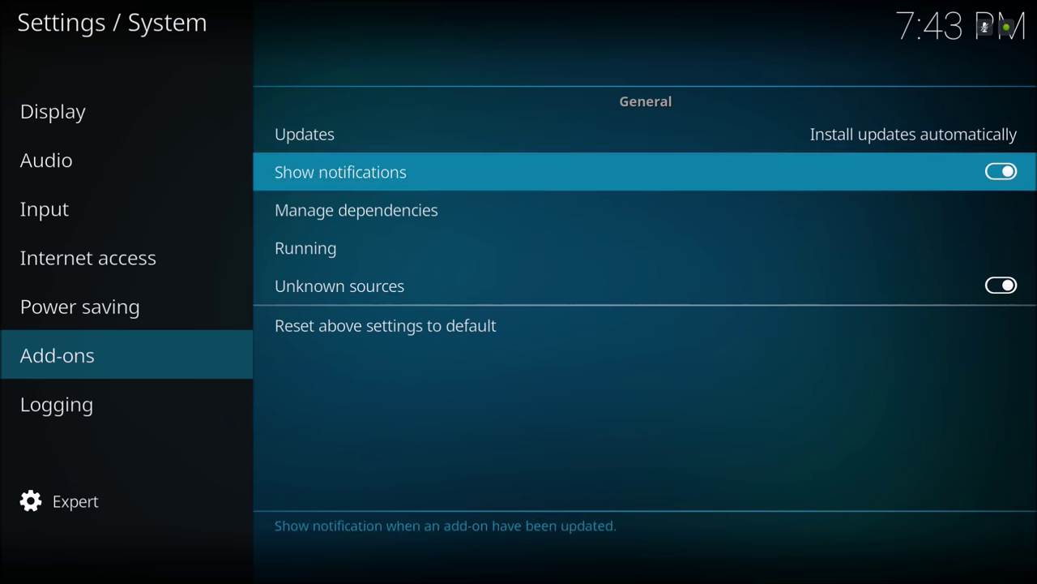
{"action": "key", "text": "Down"}
{"action": "key", "text": "Left"}
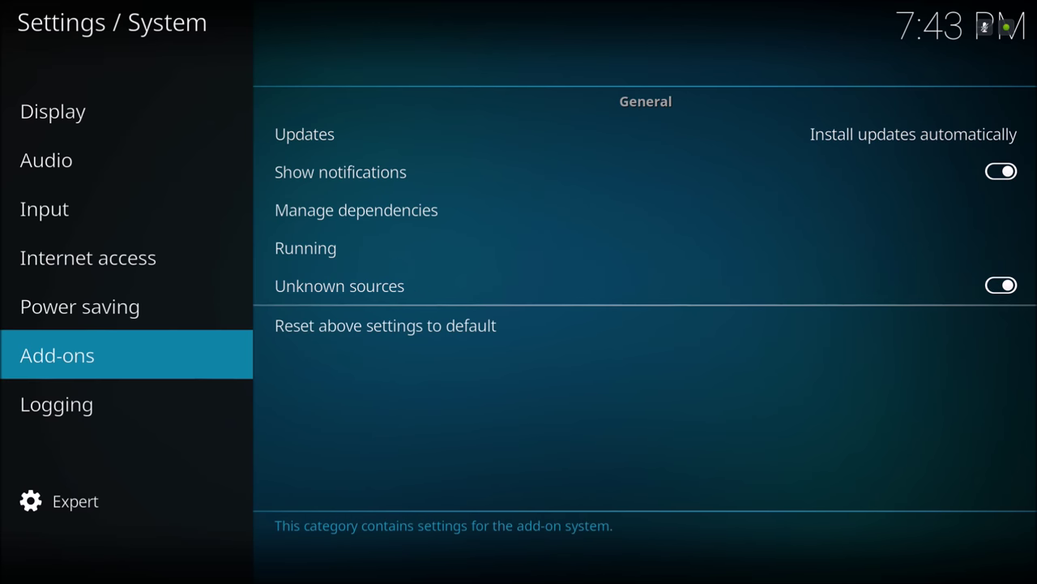
{"action": "key", "text": "Up"}
{"action": "key", "text": "Up"}
{"action": "key", "text": "Up"}
{"action": "key", "text": "Up"}
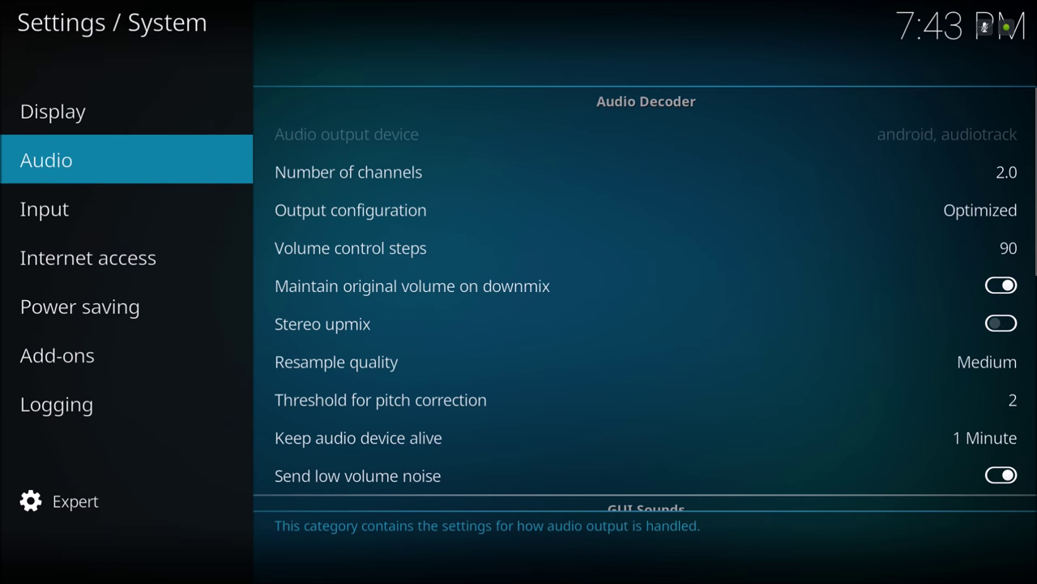
{"action": "key", "text": "Down"}
{"action": "key", "text": "Down"}
{"action": "key", "text": "Down"}
{"action": "key", "text": "Down"}
{"action": "key", "text": "Down"}
{"action": "key", "text": "Down"}
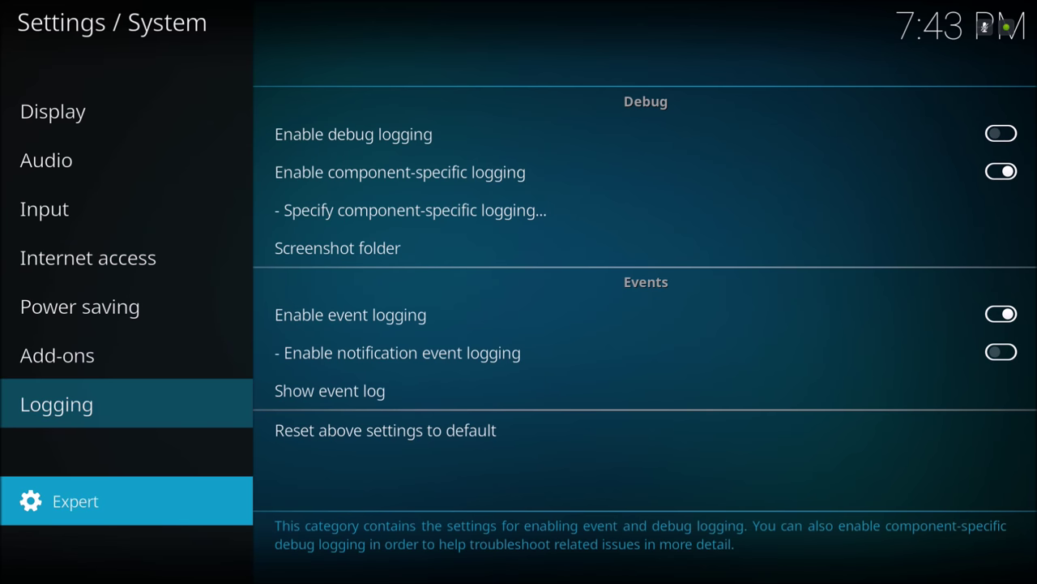
{"action": "key", "text": "Up"}
{"action": "key", "text": "Up"}
{"action": "key", "text": "Up"}
{"action": "key", "text": "Up"}
{"action": "key", "text": "Up"}
{"action": "key", "text": "Escape"}
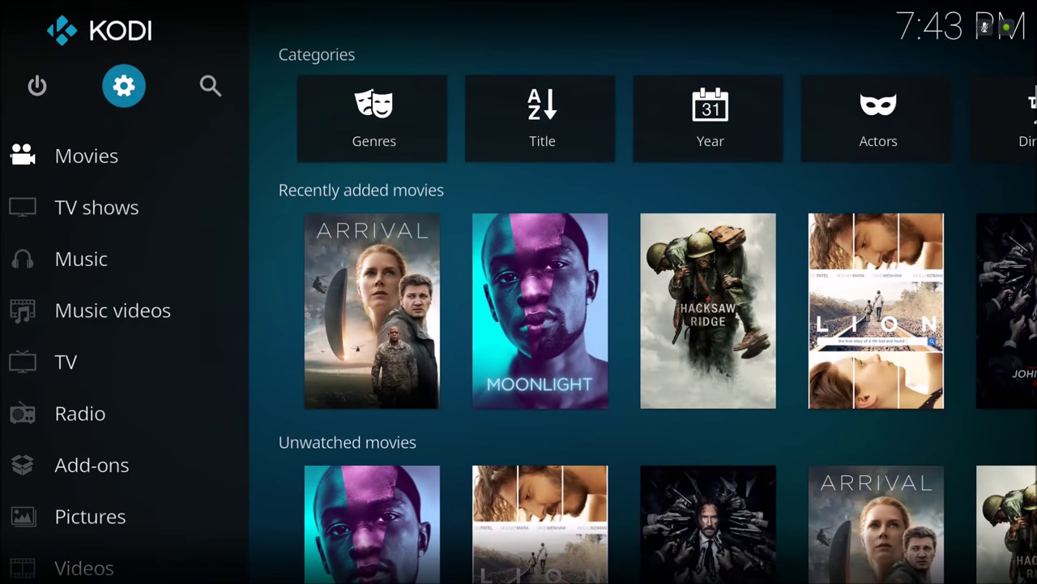
{"action": "key", "text": "Return"}
Open the Media settings and view the Library and General pages
{"action": "key", "text": "Left"}
{"action": "key", "text": "Left"}
{"action": "key", "text": "Up"}
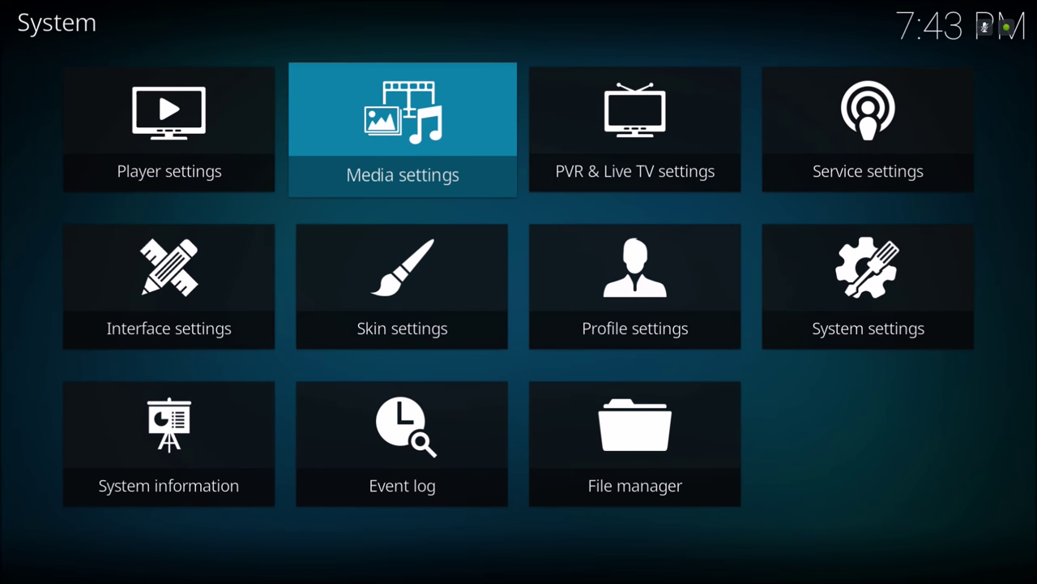
{"action": "key", "text": "Return"}
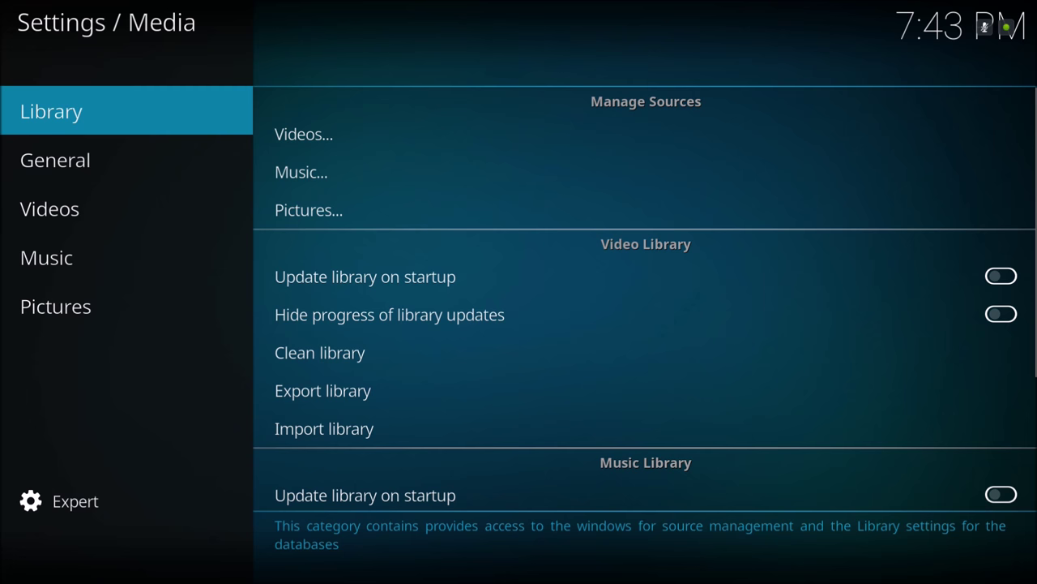
{"action": "key", "text": "Right"}
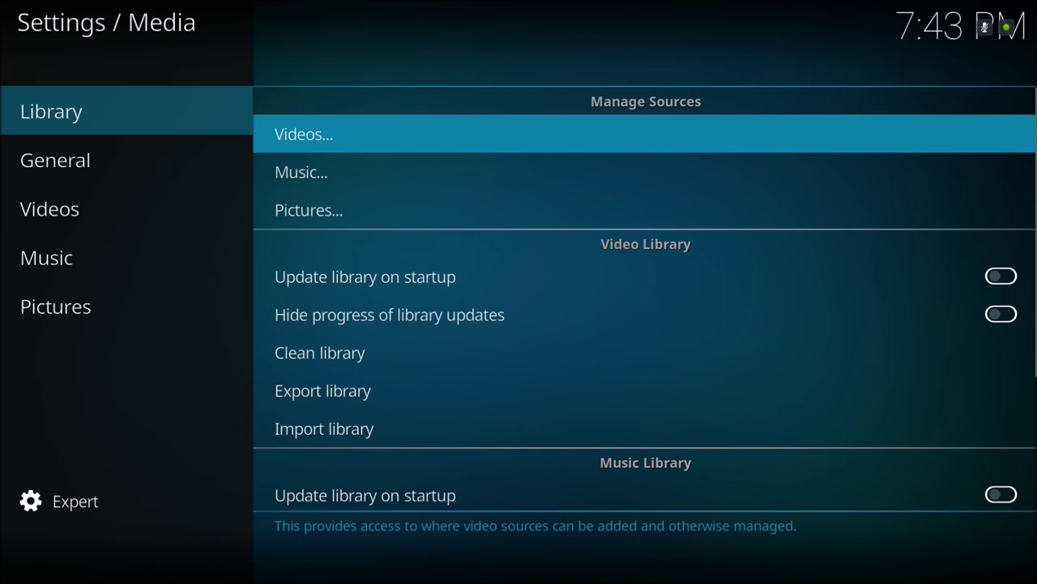
{"action": "key", "text": "Left"}
{"action": "key", "text": "Down"}
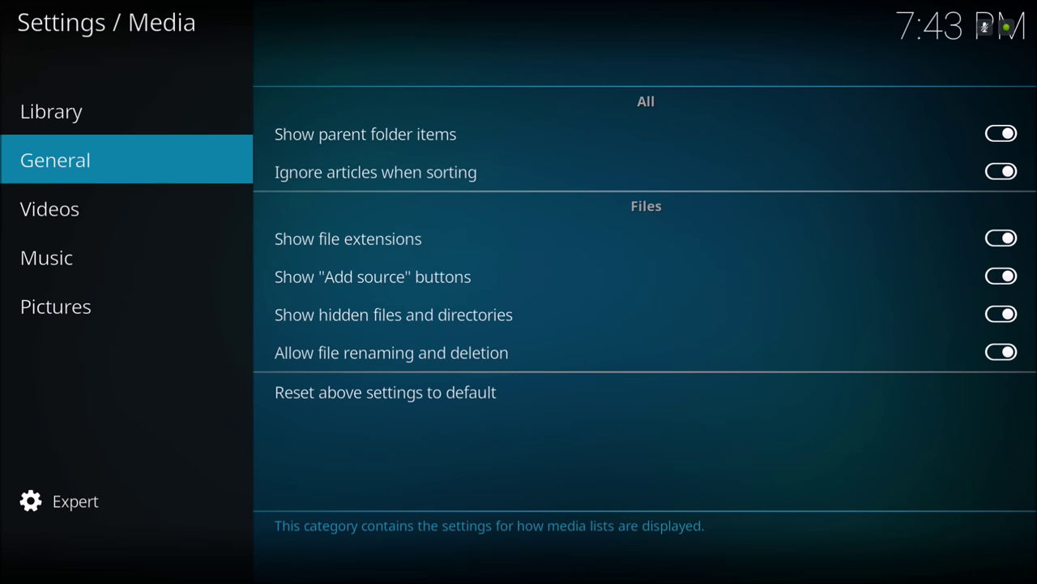
{"action": "key", "text": "Right"}
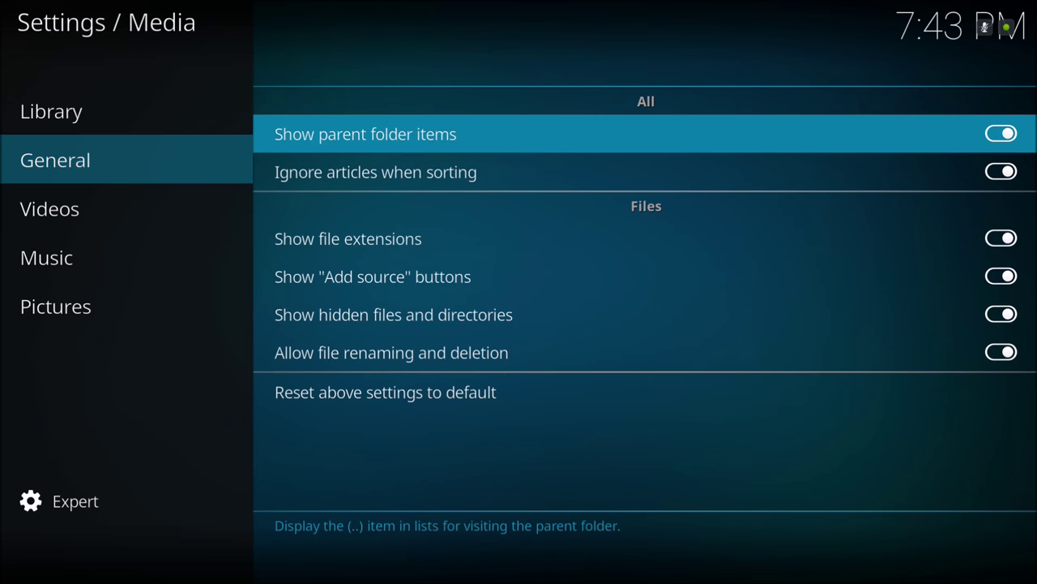
Confirm Show hidden files and directories is on, then return to the Home screen
{"action": "key", "text": "Down"}
{"action": "key", "text": "Down"}
{"action": "key", "text": "Down"}
{"action": "key", "text": "Down"}
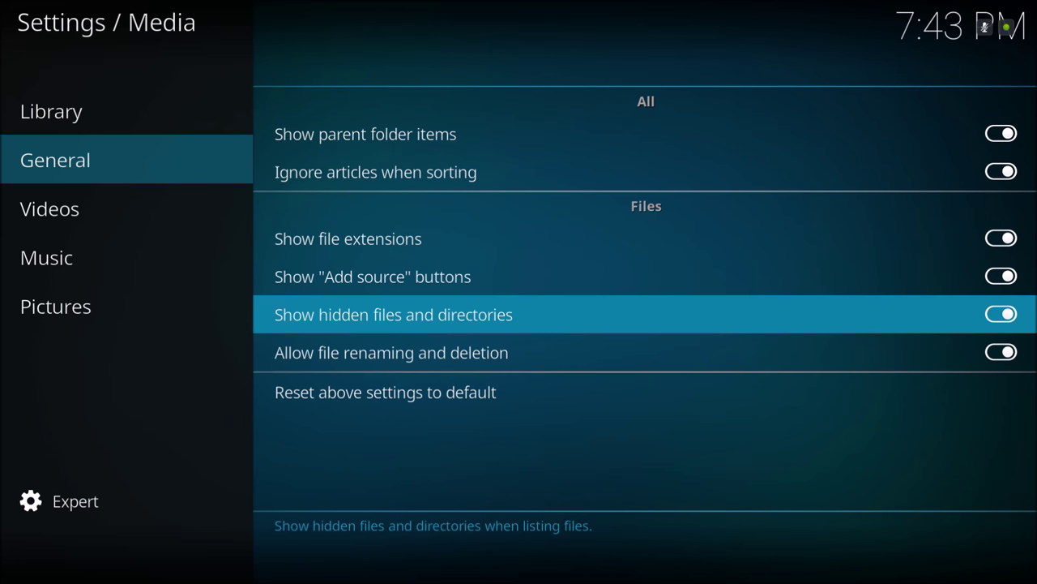
{"action": "key", "text": "Down"}
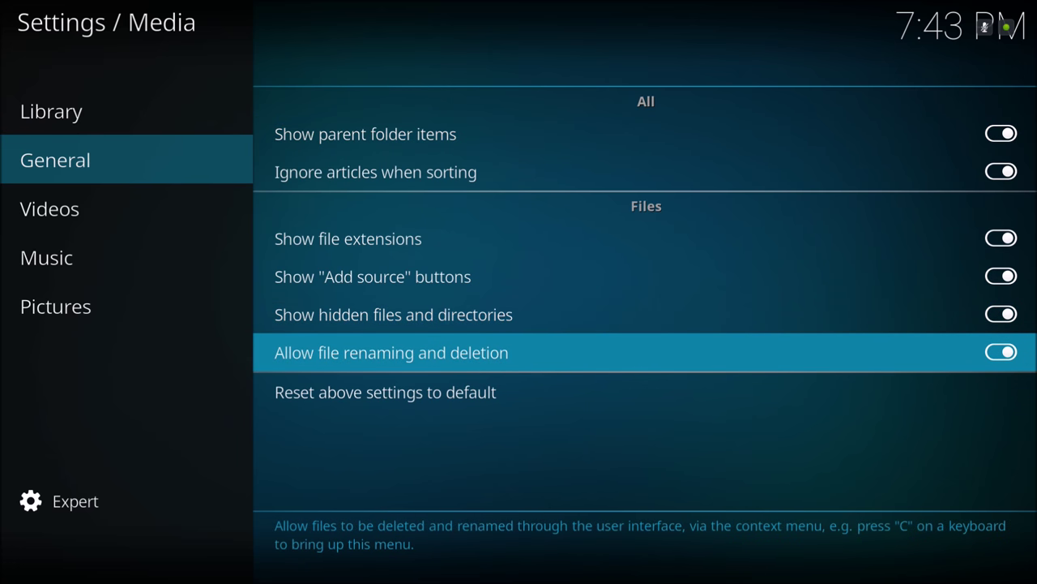
{"action": "key", "text": "Up"}
{"action": "key", "text": "Down"}
{"action": "key", "text": "Up"}
{"action": "key", "text": "Escape"}
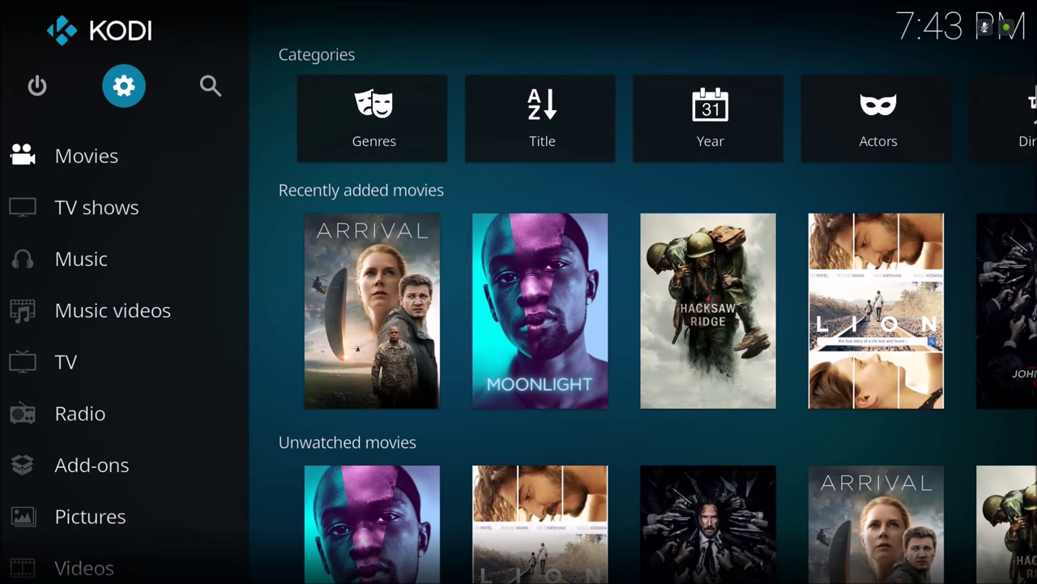
Go from Home to Add-ons and open the Add-on browser's Install from zip file option
{"action": "key", "text": "Down"}
{"action": "key", "text": "Down"}
{"action": "key", "text": "Down"}
{"action": "key", "text": "Down"}
{"action": "key", "text": "Down"}
{"action": "key", "text": "Down"}
{"action": "key", "text": "Down"}
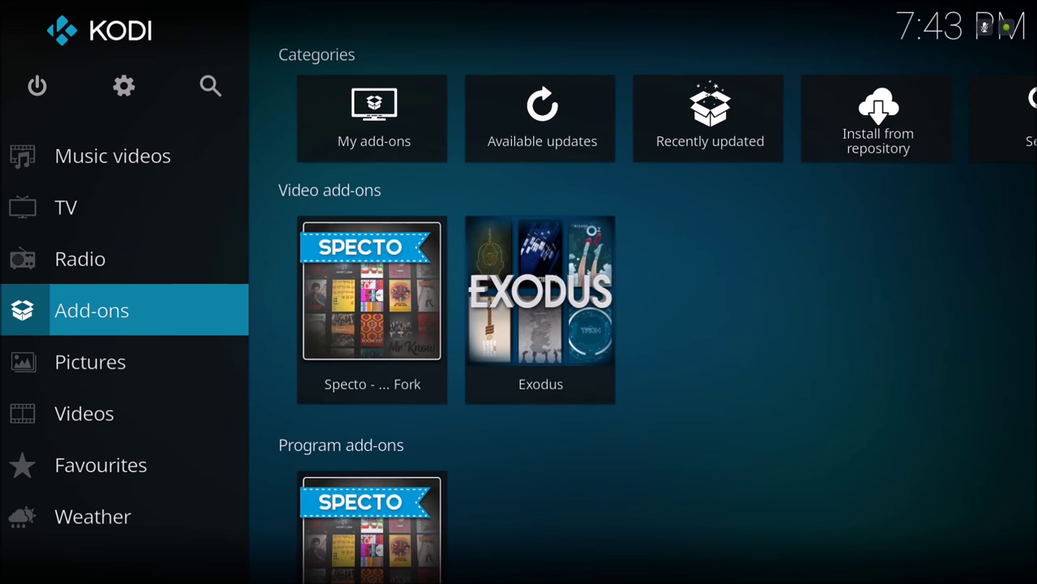
{"action": "key", "text": "Return"}
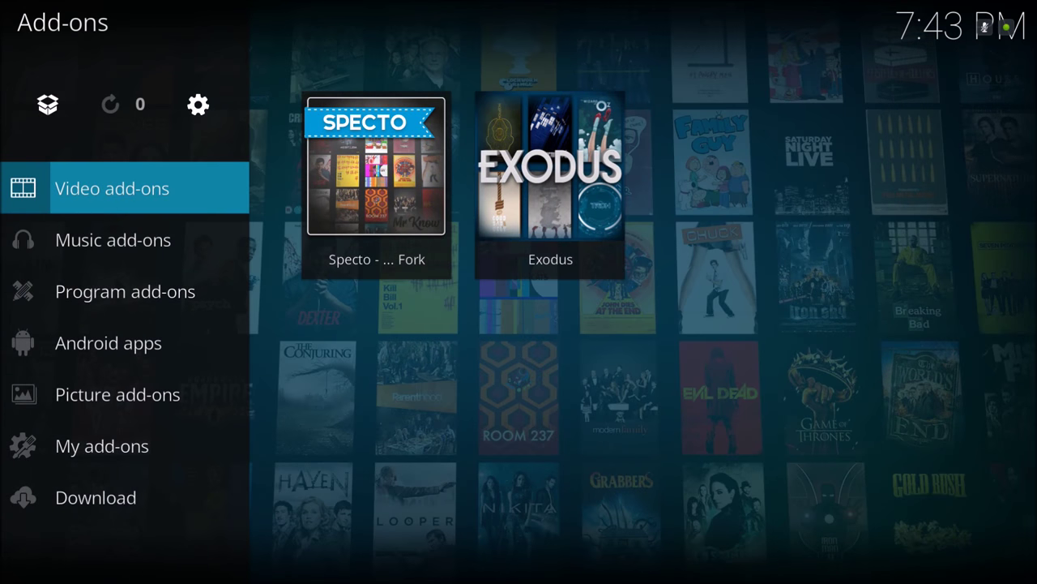
{"action": "key", "text": "Up"}
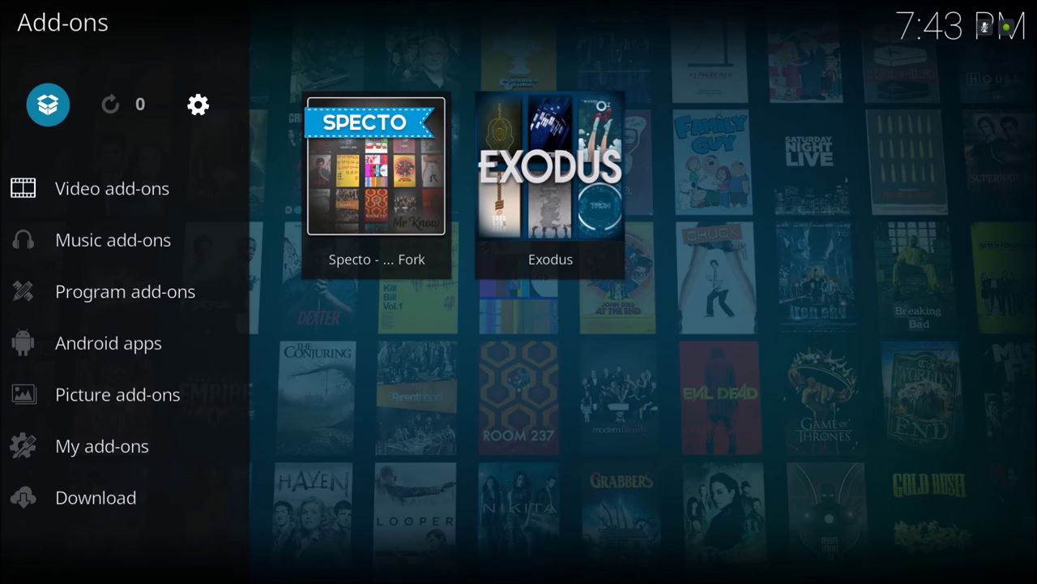
{"action": "key", "text": "Return"}
{"action": "key", "text": "Down"}
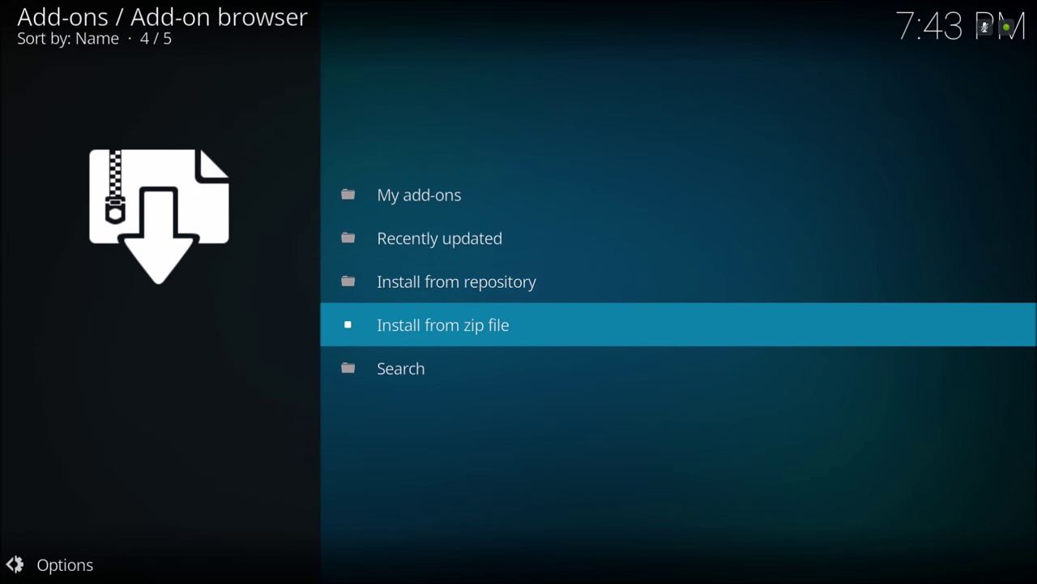
{"action": "key", "text": "Return"}
Install repository.marcelveldt-1.0.1.zip from the Download folder on External storage
{"action": "key", "text": "Down"}
{"action": "key", "text": "Return"}
{"action": "key", "text": "Down"}
{"action": "key", "text": "Down"}
{"action": "key", "text": "Down"}
{"action": "key", "text": "Down"}
{"action": "key", "text": "Down"}
{"action": "key", "text": "Down"}
{"action": "key", "text": "Down"}
{"action": "key", "text": "Down"}
{"action": "key", "text": "Down"}
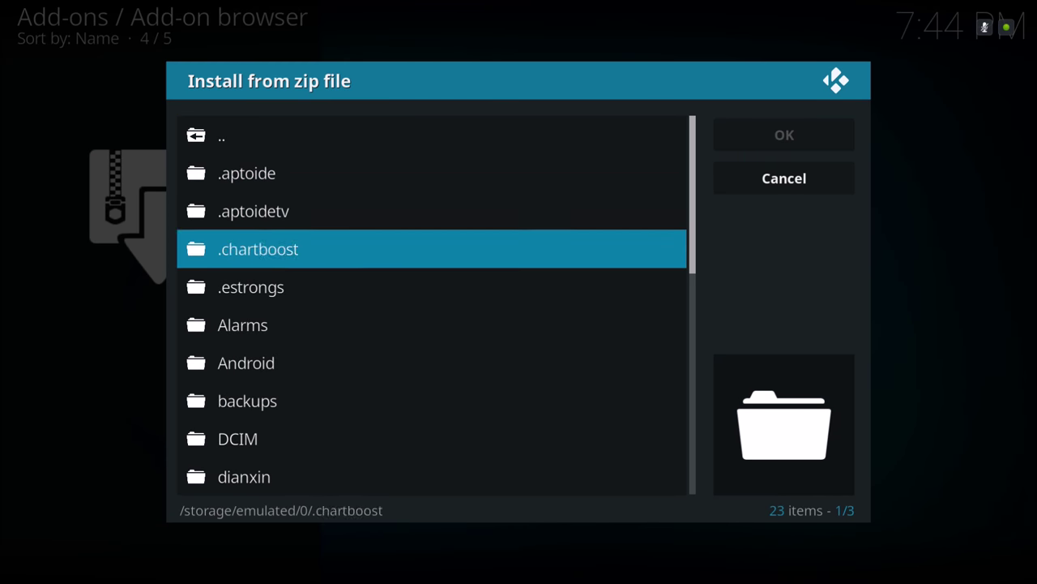
{"action": "key", "text": "Down"}
{"action": "key", "text": "Down"}
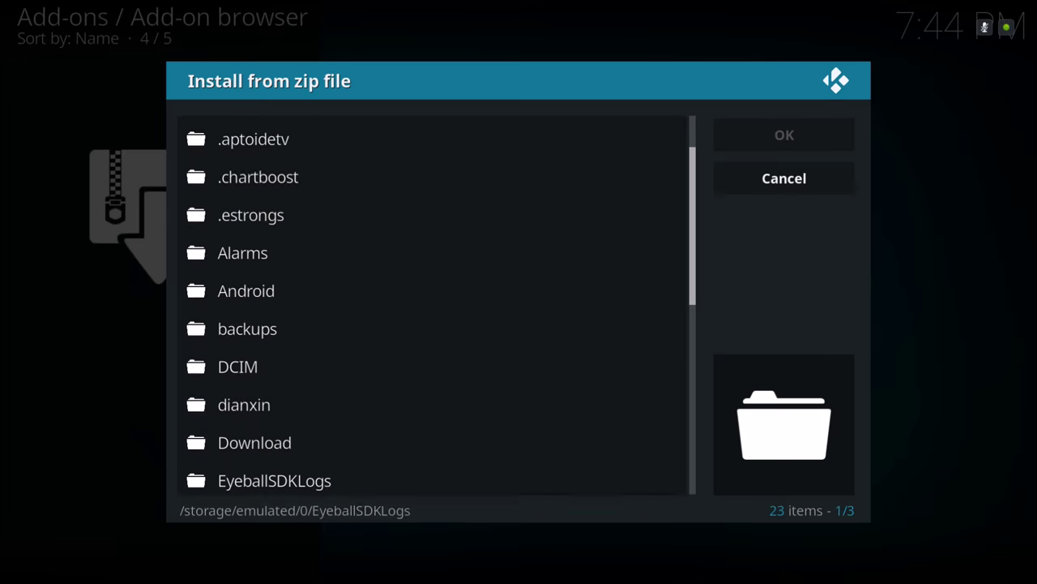
{"action": "key", "text": "Up"}
{"action": "key", "text": "Return"}
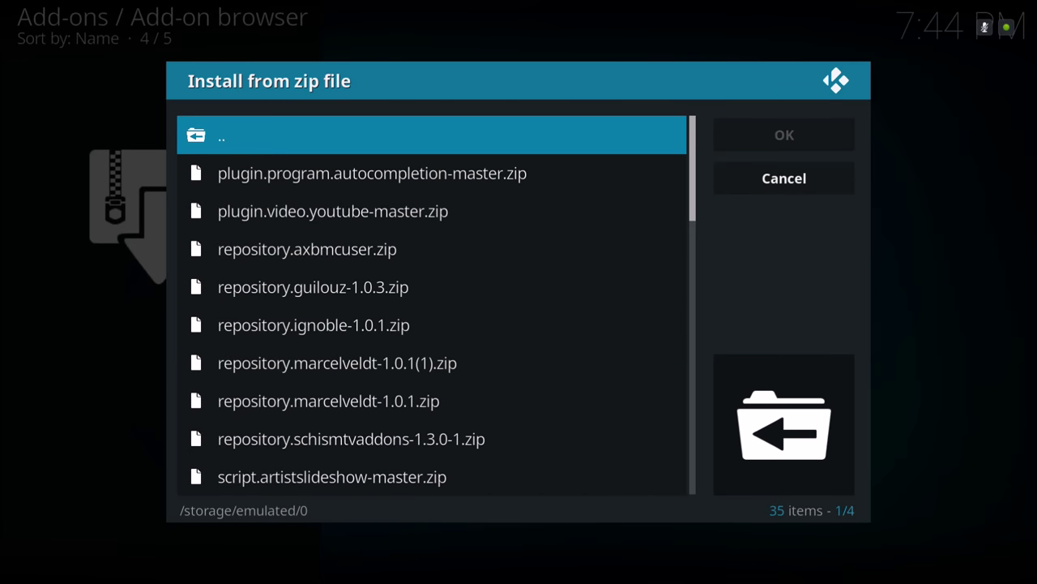
{"action": "key", "text": "Down"}
{"action": "key", "text": "Down"}
{"action": "key", "text": "Down"}
{"action": "key", "text": "Down"}
{"action": "key", "text": "Down"}
{"action": "key", "text": "Down"}
{"action": "key", "text": "Down"}
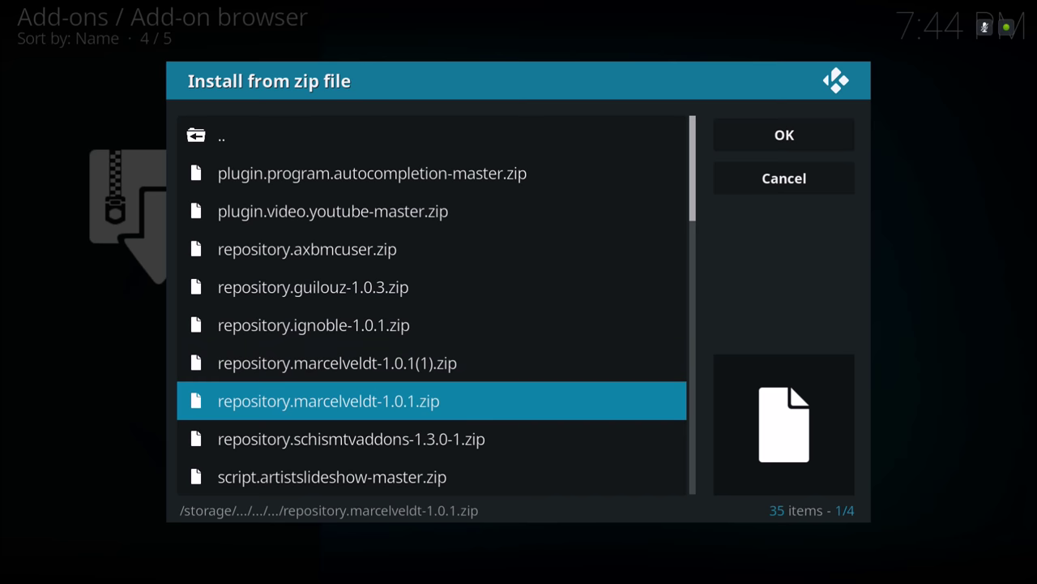
{"action": "key", "text": "Return"}
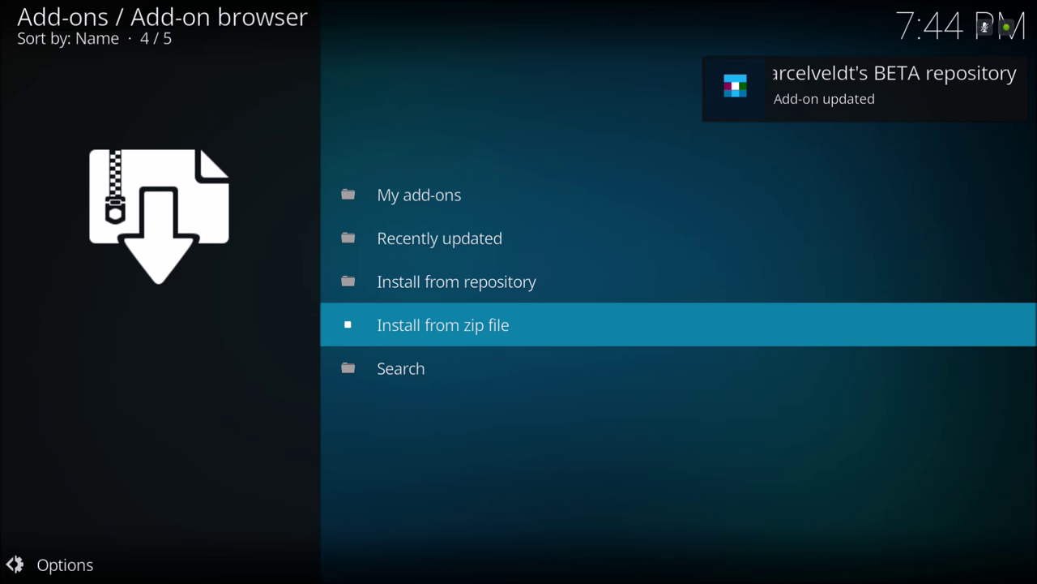
{"action": "key", "text": "Up"}
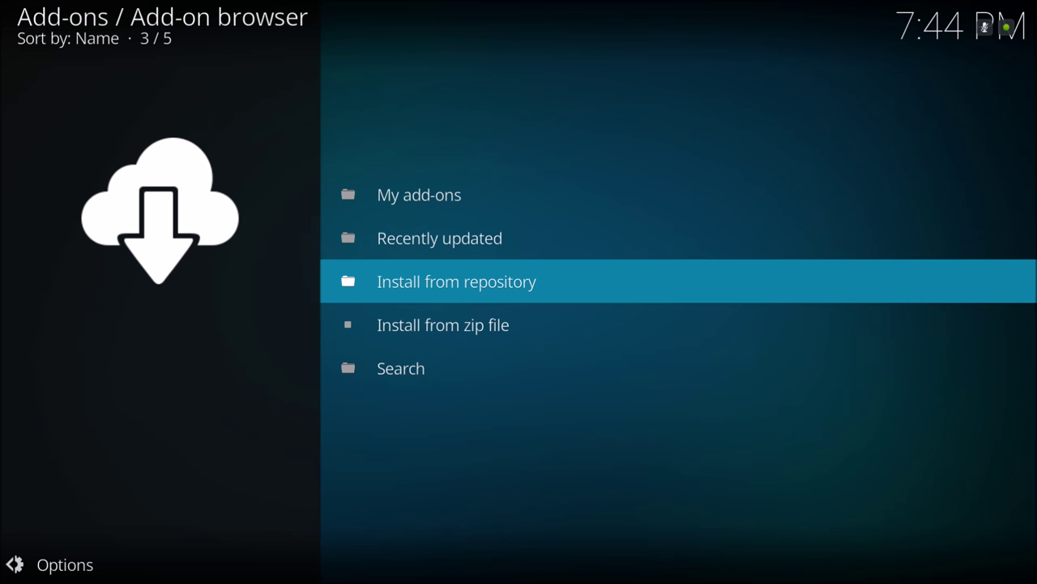
Go through Marcelveldt's BETA repository to Look and feel > Skin and open Titan BETA for Kodi Krypton
{"action": "key", "text": "Return"}
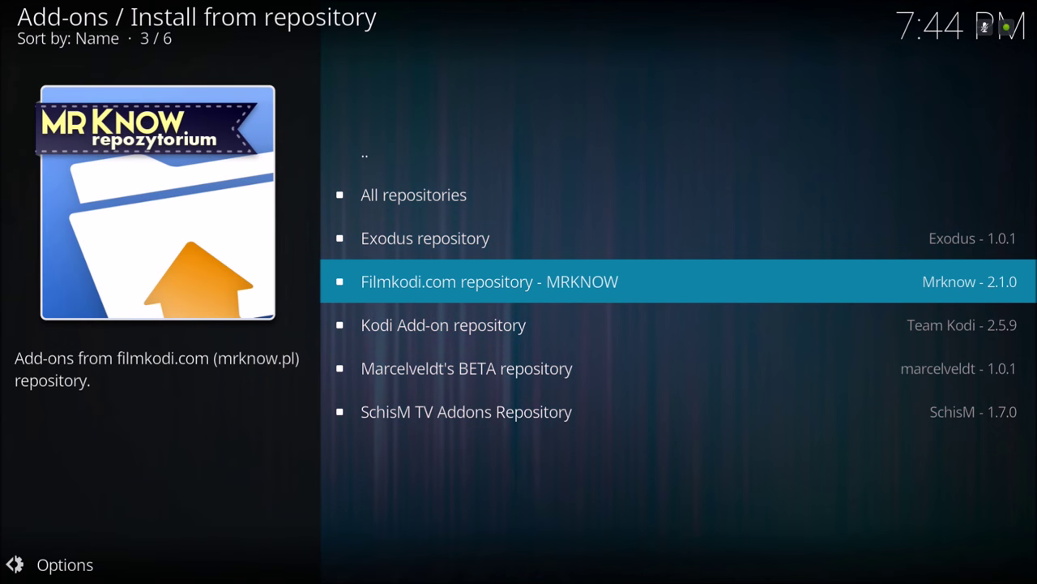
{"action": "key", "text": "Down"}
{"action": "key", "text": "Down"}
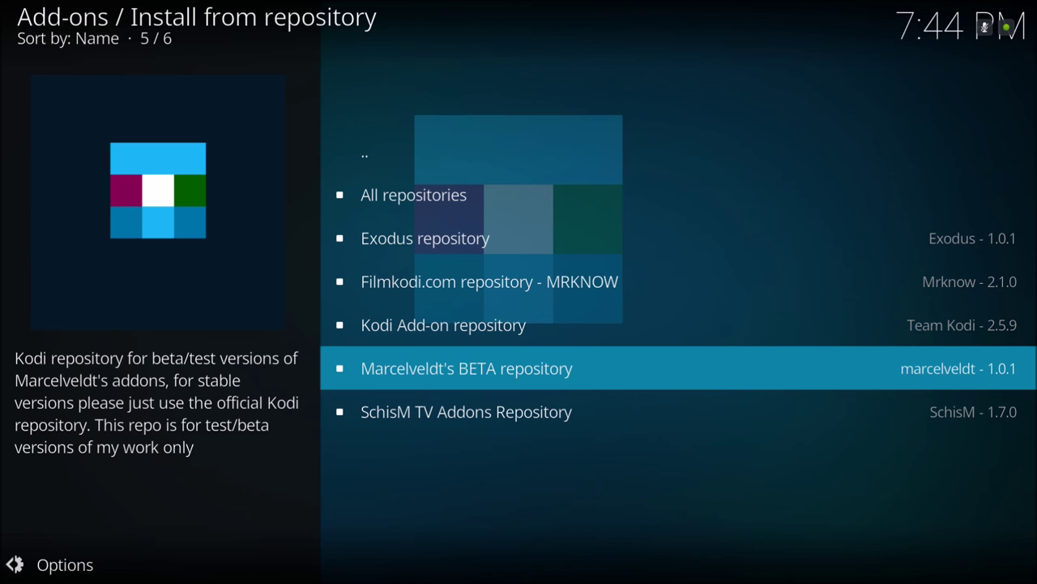
{"action": "key", "text": "Return"}
{"action": "key", "text": "Up"}
{"action": "key", "text": "Down"}
{"action": "key", "text": "Return"}
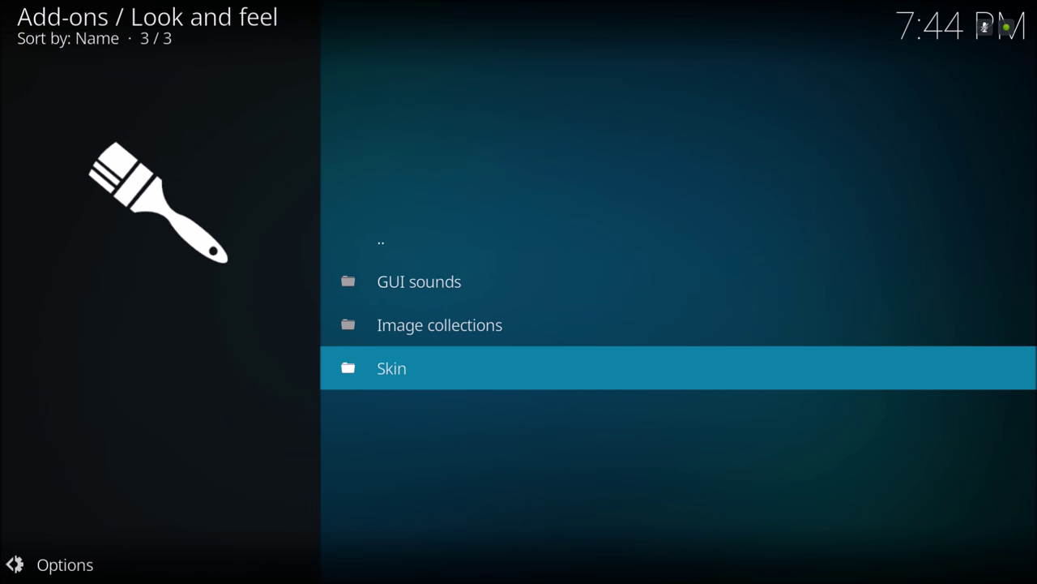
{"action": "key", "text": "Return"}
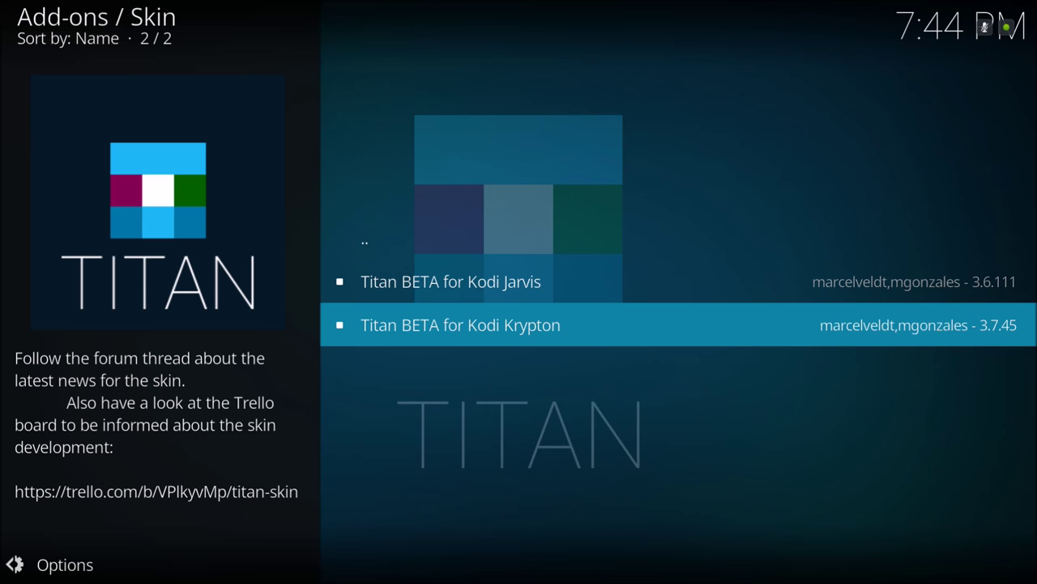
{"action": "key", "text": "Return"}
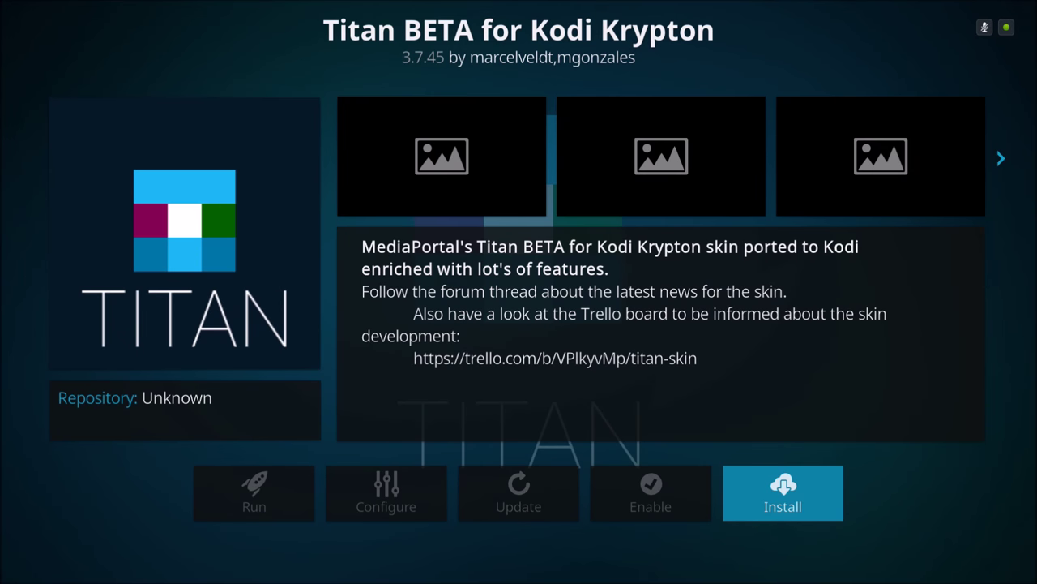
Install Titan BETA 3.7.45, answering Yes to switch to the Titan skin and Yes to keep it
{"action": "key", "text": "Return"}
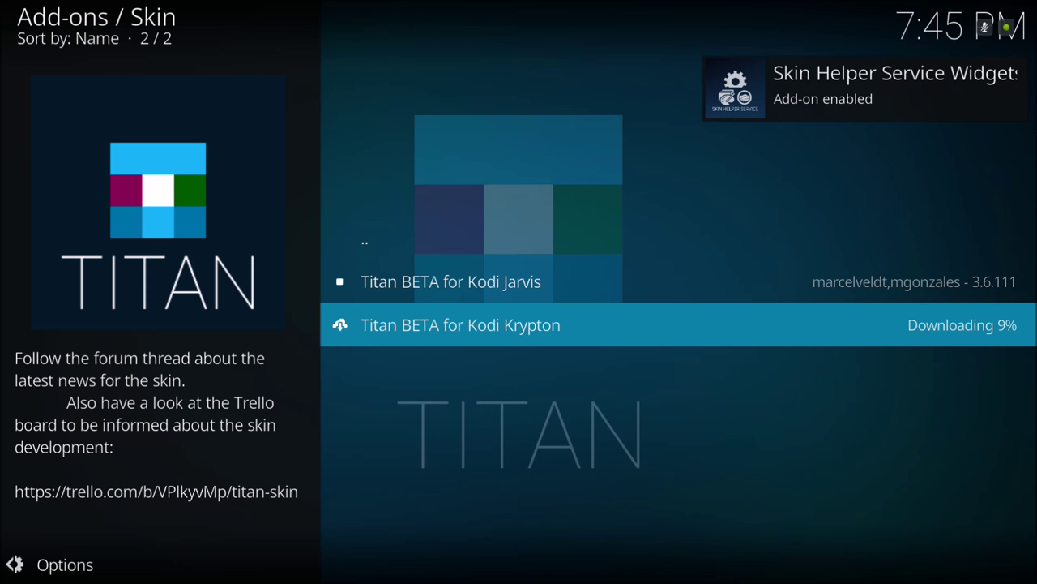
{"action": "key", "text": "Left"}
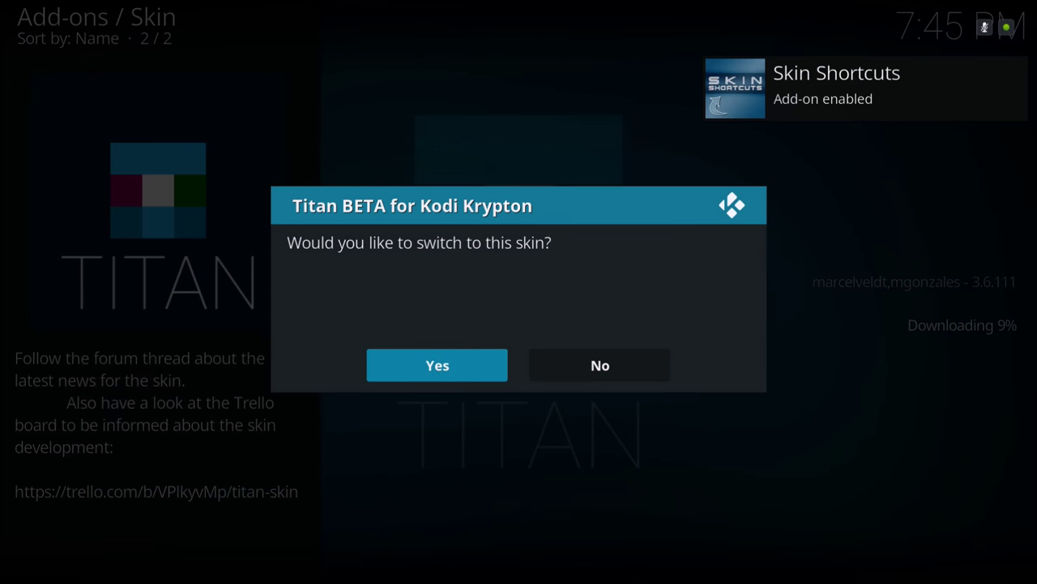
{"action": "key", "text": "Return"}
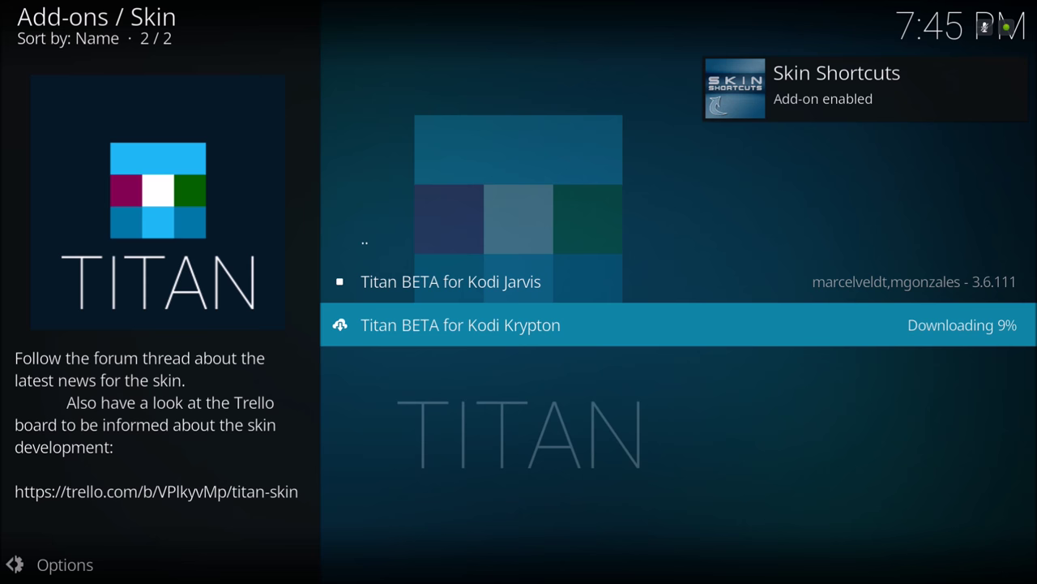
{"action": "key", "text": "Right"}
{"action": "key", "text": "Left"}
{"action": "key", "text": "Return"}
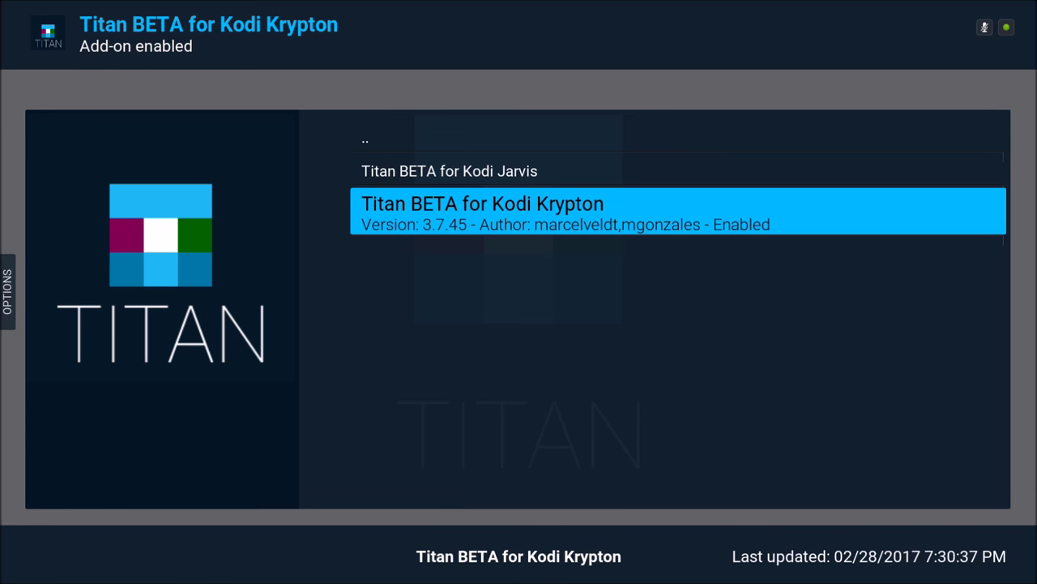
Back out of the Add-on browser categories to the Titan home screen
{"action": "key", "text": "BackSpace"}
{"action": "key", "text": "Up"}
{"action": "key", "text": "Down"}
{"action": "key", "text": "Down"}
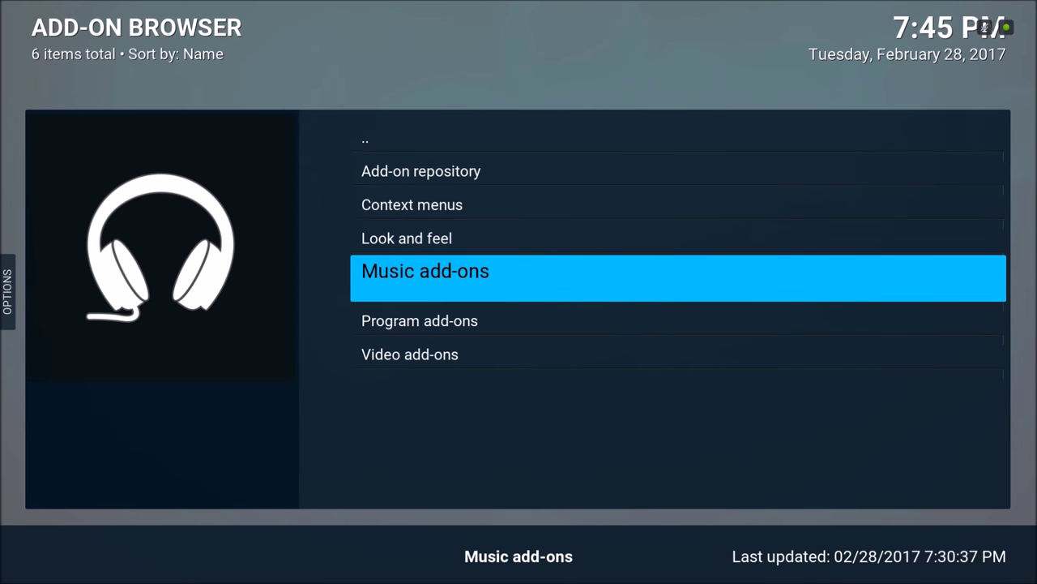
{"action": "key", "text": "BackSpace"}
{"action": "key", "text": "Down"}
{"action": "key", "text": "Return"}
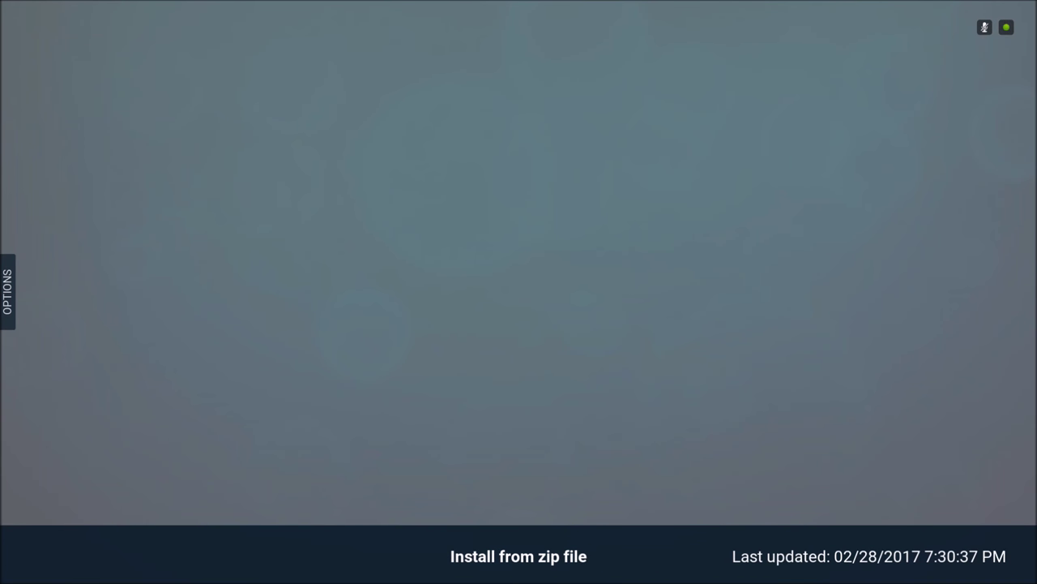
Move across the Titan home tiles: Music, Pictures, YouTube, TV shows and Movies
{"action": "key", "text": "BackSpace"}
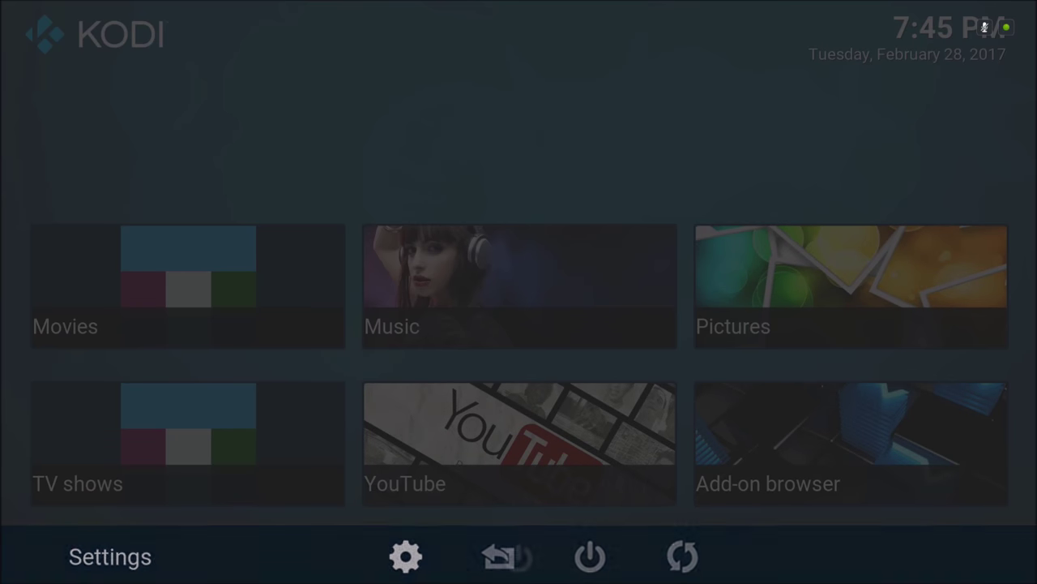
{"action": "key", "text": "Right"}
{"action": "key", "text": "Right"}
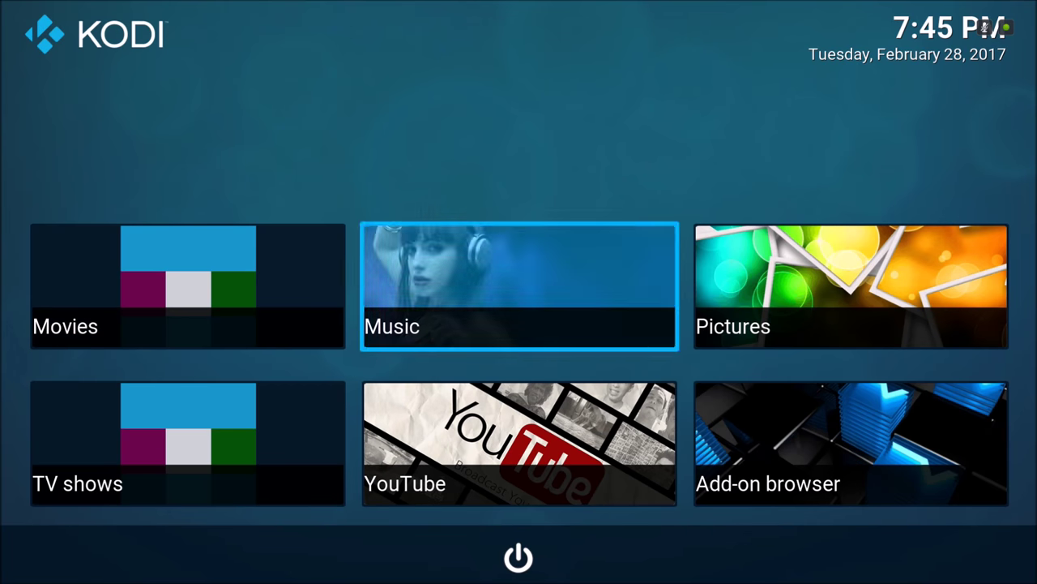
{"action": "key", "text": "Down"}
{"action": "key", "text": "Left"}
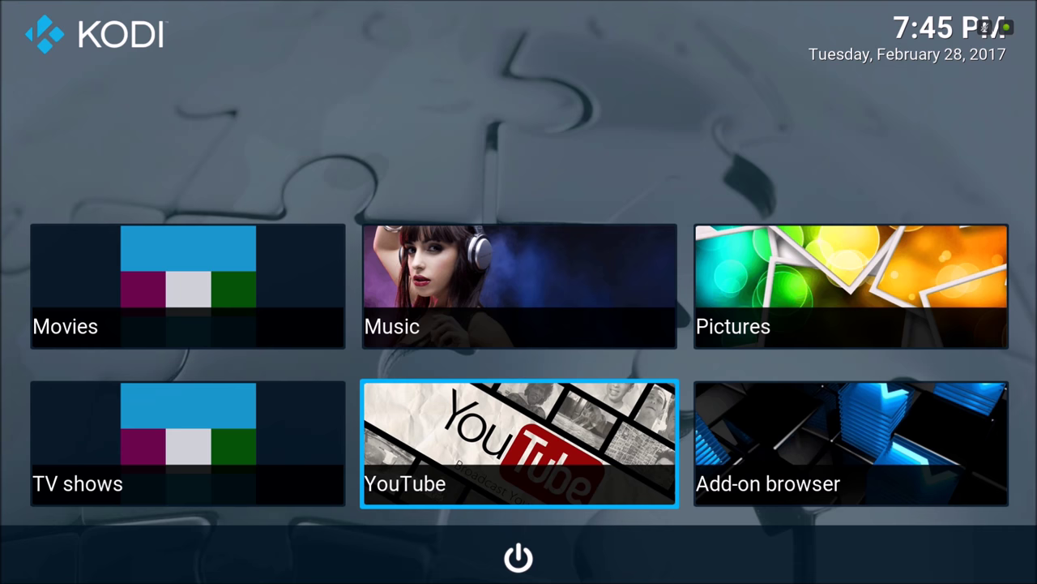
{"action": "key", "text": "Left"}
{"action": "key", "text": "Up"}
{"action": "key", "text": "Left"}
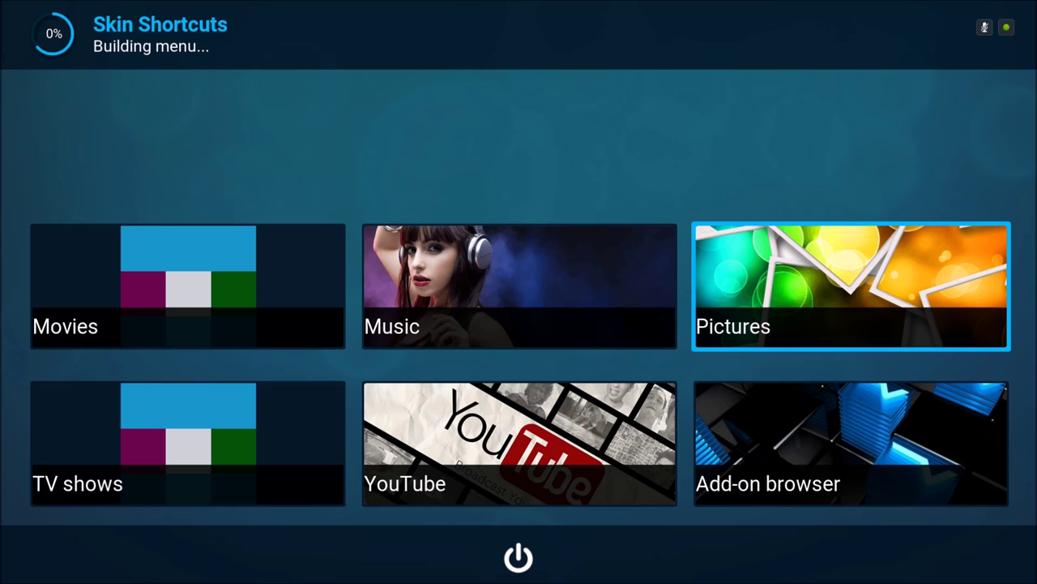
{"action": "left_click", "coordinate": [519, 286]}
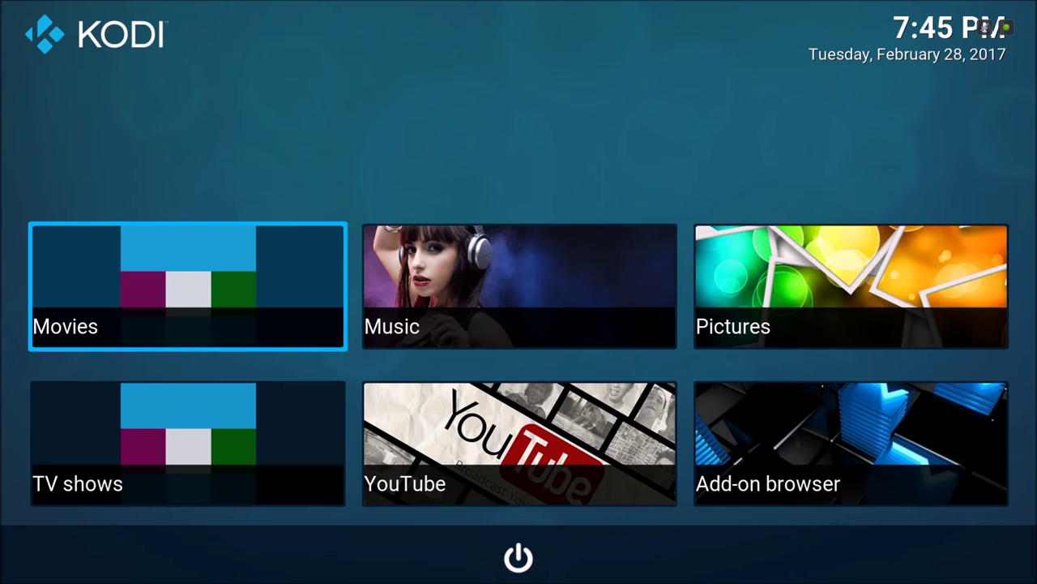
{"action": "left_click", "coordinate": [519, 285]}
Move to the Add-on browser tile and bring up the quick menu with the Settings gear
{"action": "key", "text": "Right"}
{"action": "key", "text": "Right"}
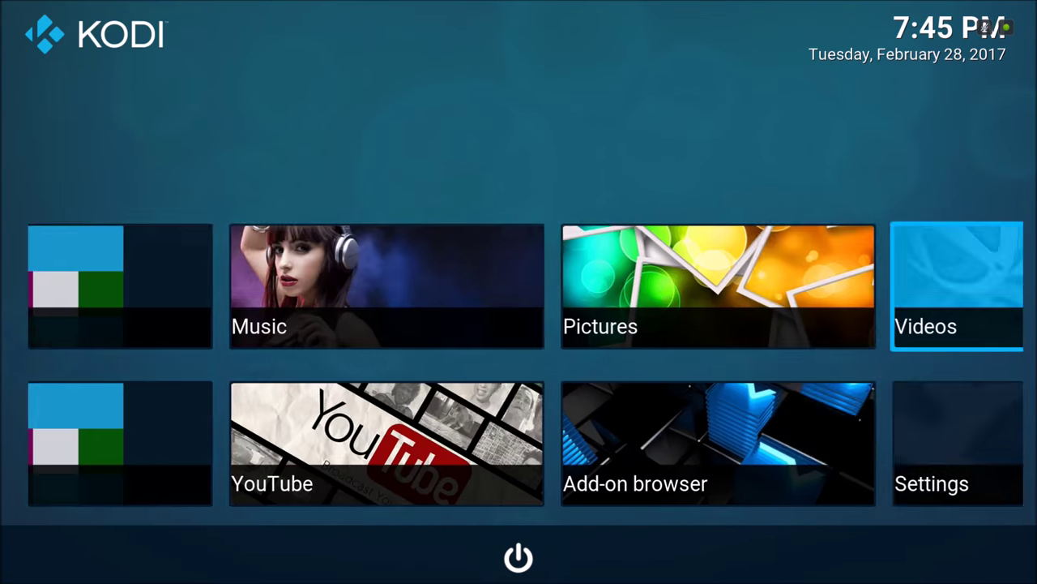
{"action": "key", "text": "Left"}
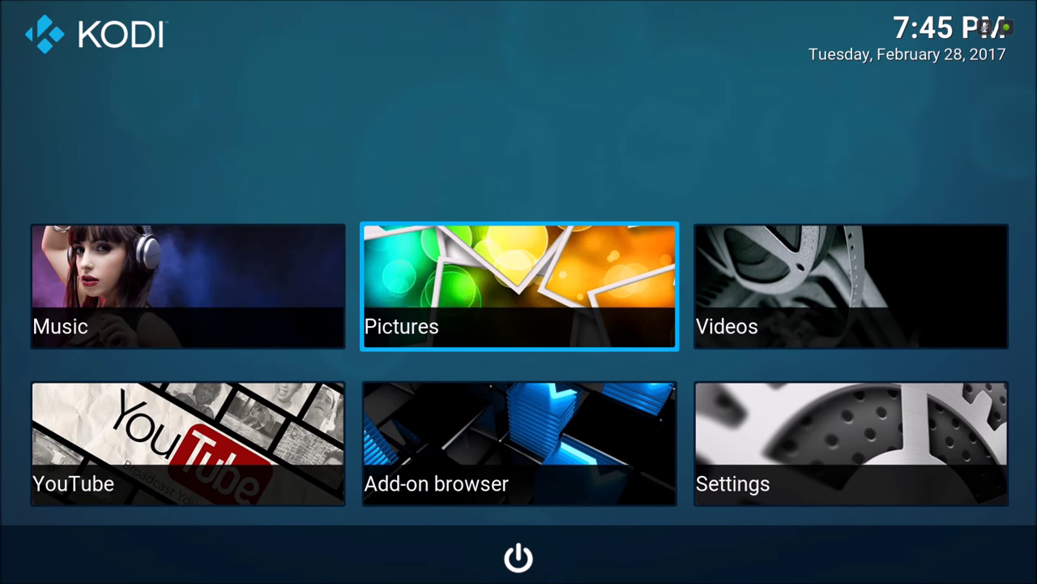
{"action": "key", "text": "Down"}
{"action": "key", "text": "Right"}
{"action": "key", "text": "Left"}
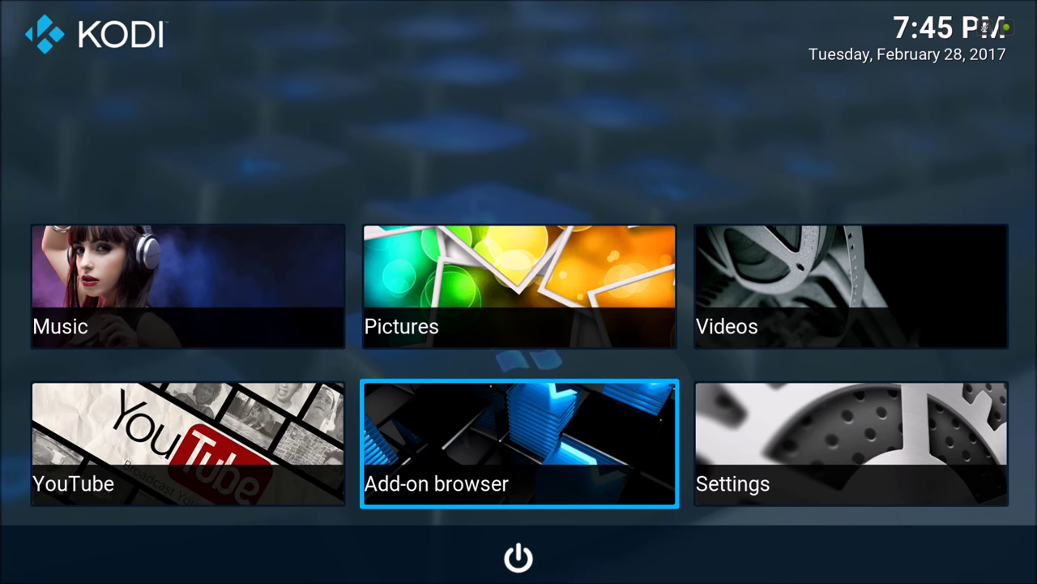
{"action": "key", "text": "Down"}
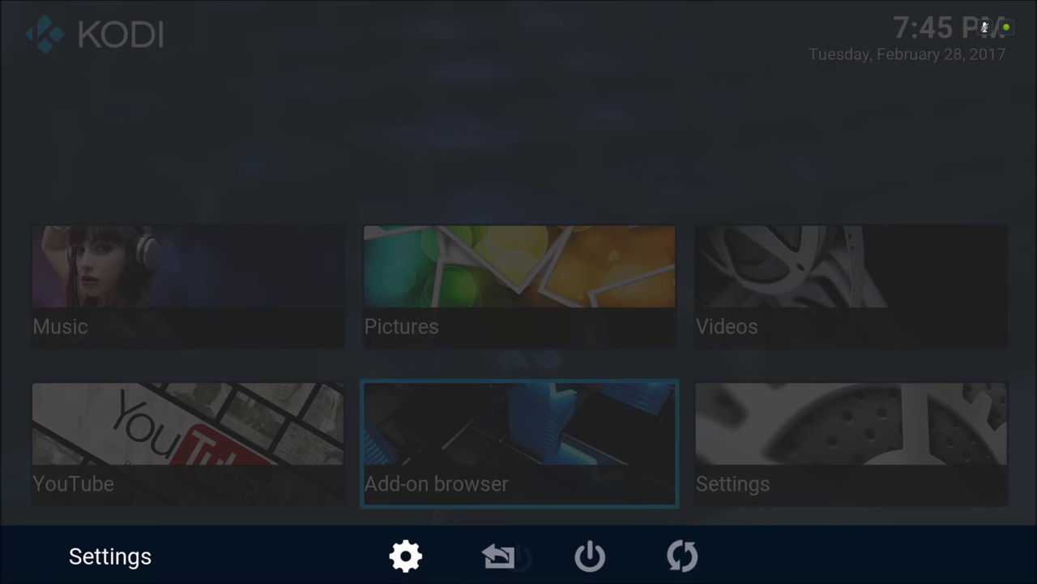
Open the Titan Skin settings from the Settings gear
{"action": "key", "text": "Right"}
{"action": "key", "text": "Left"}
{"action": "key", "text": "Return"}
{"action": "key", "text": "Right"}
{"action": "key", "text": "Left"}
{"action": "key", "text": "Return"}
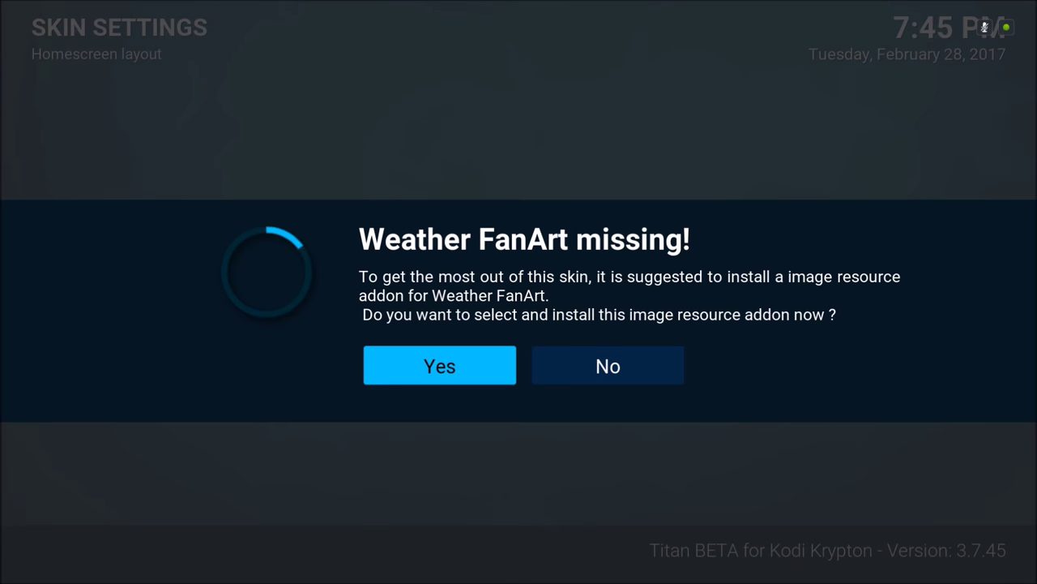
Accept the 'Weather FanArt missing!' prompt and choose Weather Fanart - Multi to install
{"action": "key", "text": "Right"}
{"action": "key", "text": "Left"}
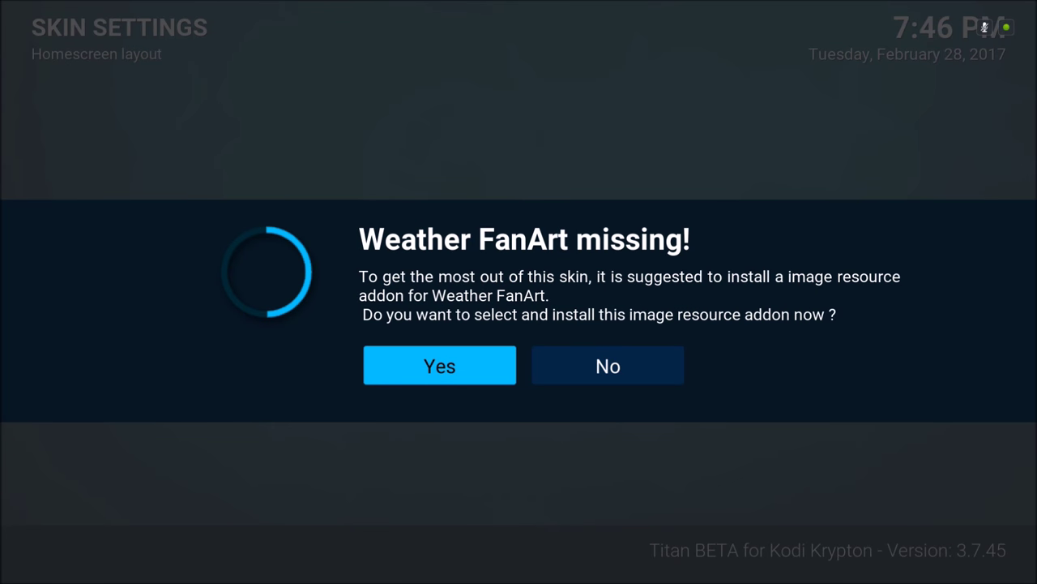
{"action": "key", "text": "Return"}
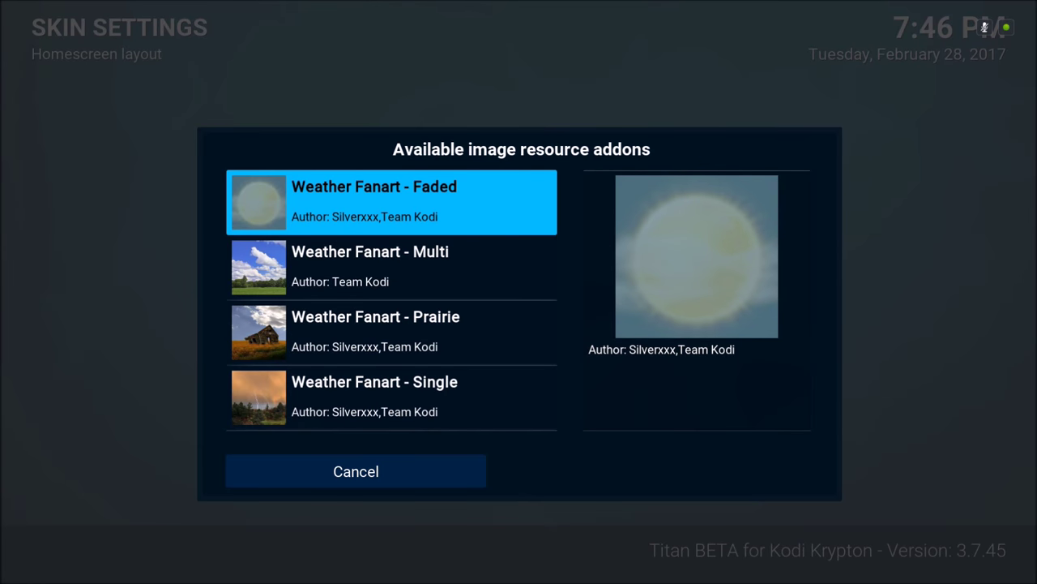
{"action": "key", "text": "Down"}
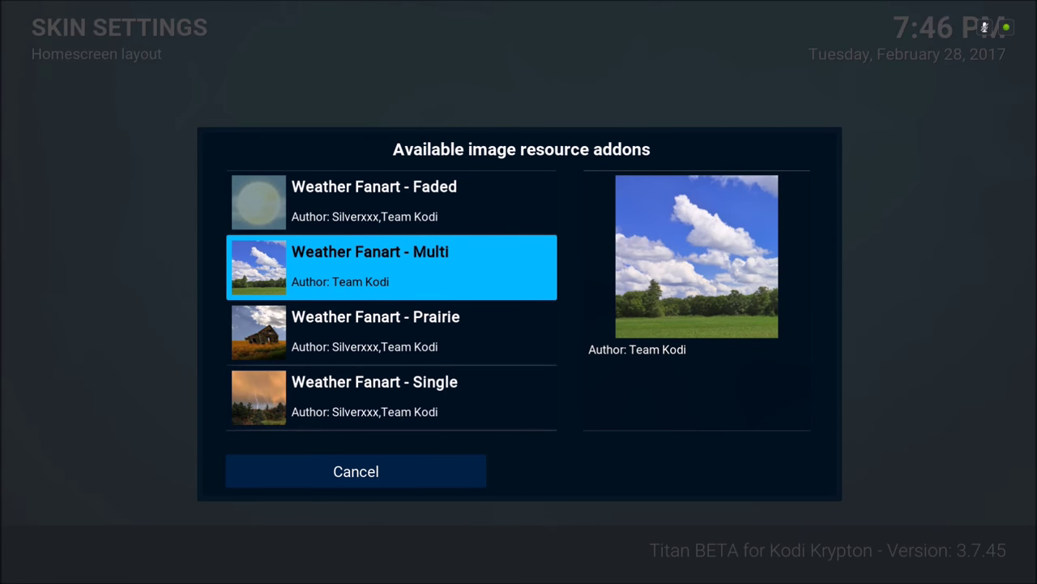
{"action": "key", "text": "Return"}
{"action": "key", "text": "Return"}
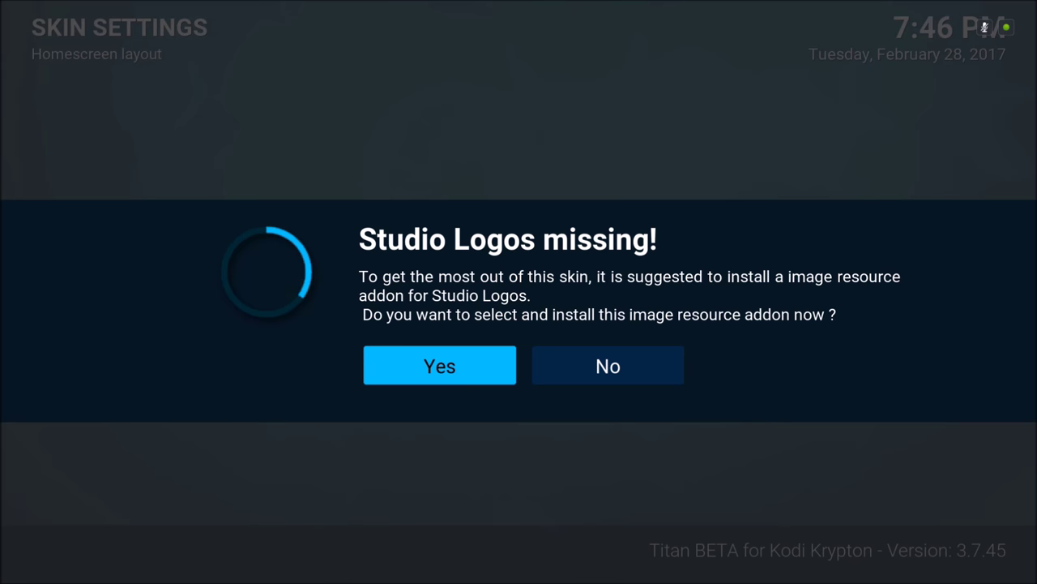
Accept the 'Studio Logos missing!' prompt, pick Studio Icons - White and confirm its download
{"action": "key", "text": "Return"}
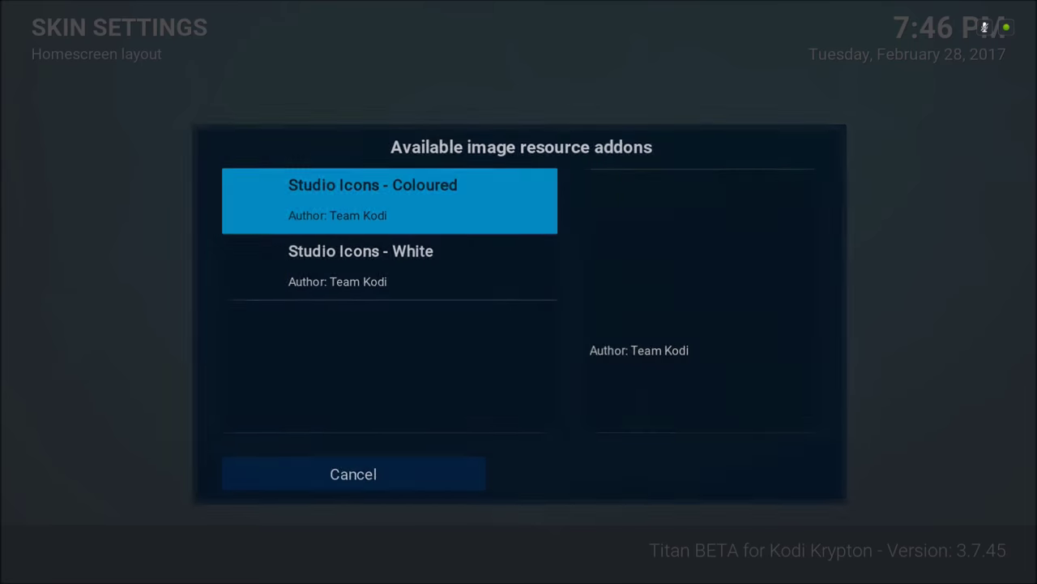
{"action": "key", "text": "Down"}
{"action": "key", "text": "Up"}
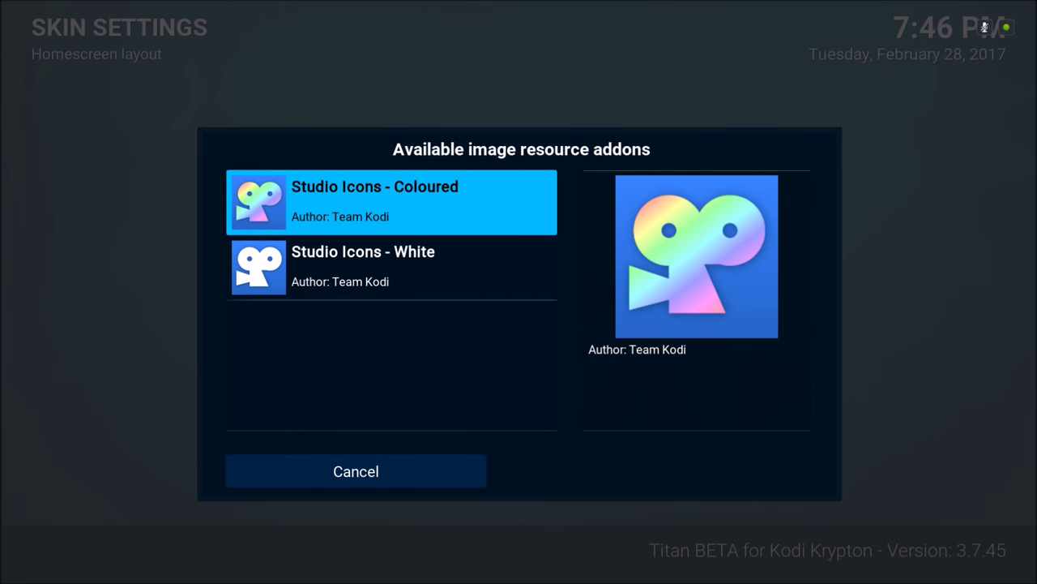
{"action": "key", "text": "Down"}
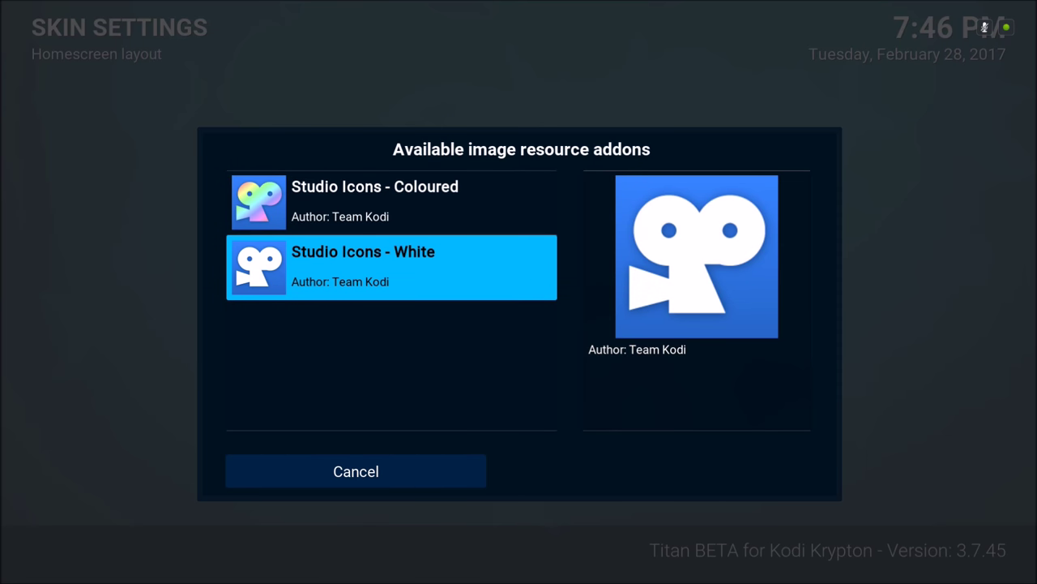
{"action": "key", "text": "Return"}
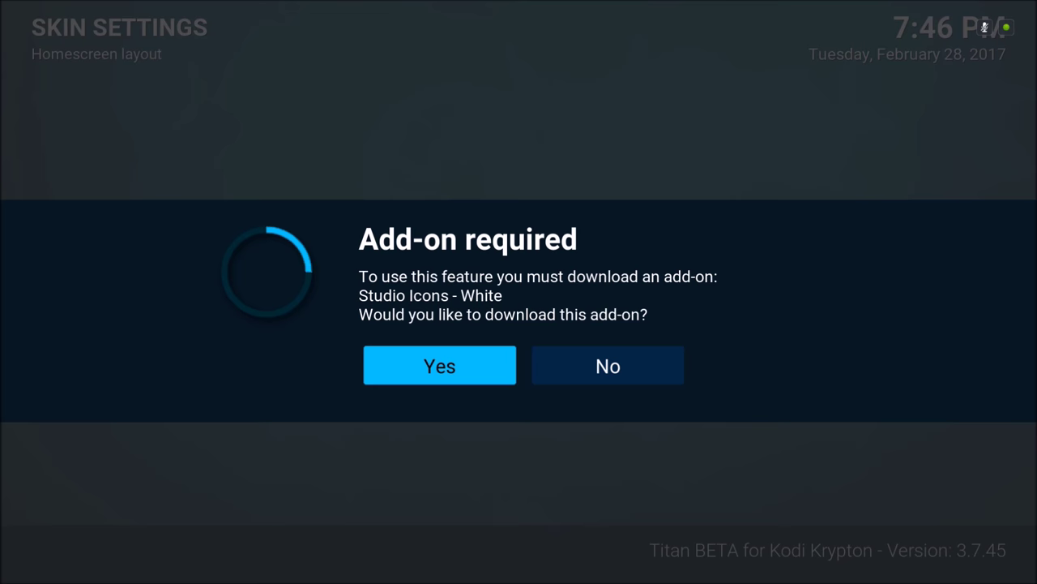
{"action": "key", "text": "Return"}
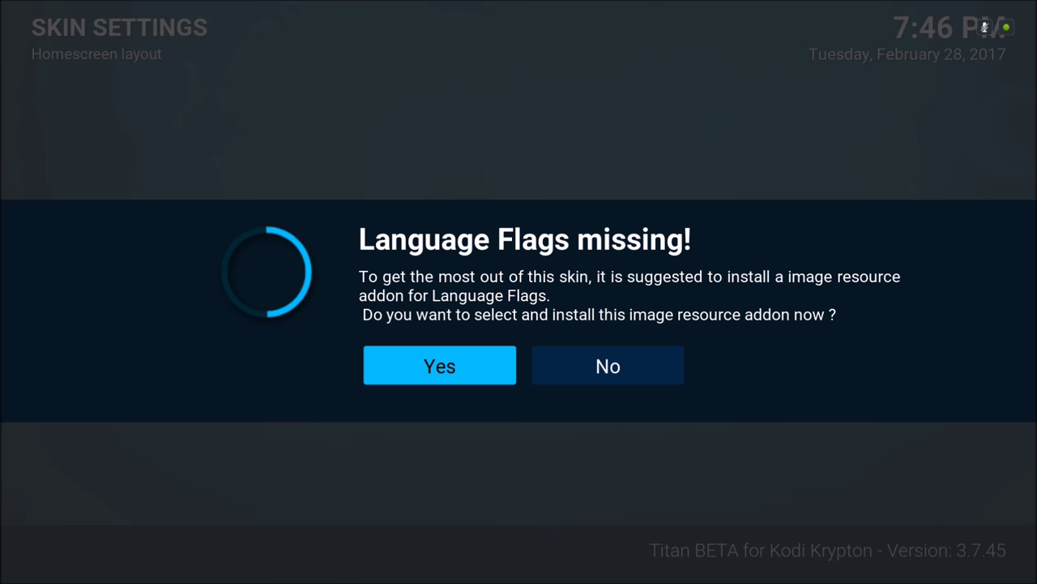
Install Language Flags Colour from the 'Language Flags missing!' prompt, then open the Homescreen layout row
{"action": "key", "text": "Return"}
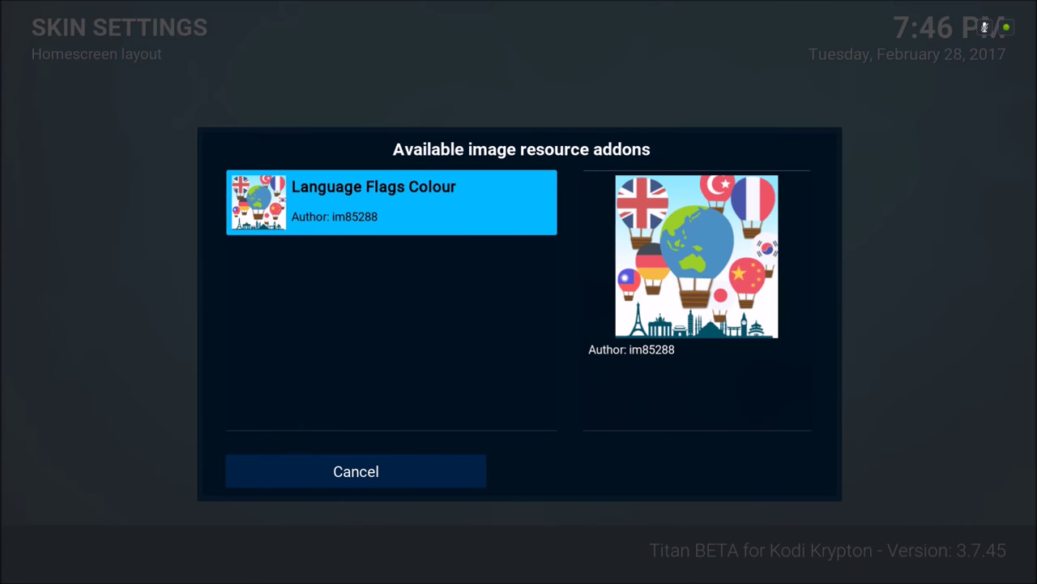
{"action": "key", "text": "Return"}
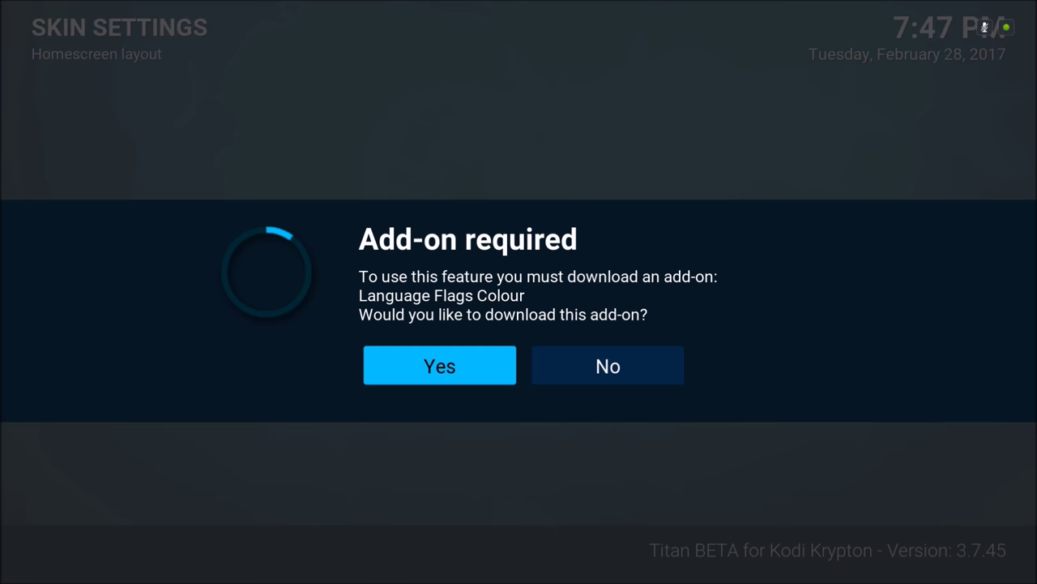
{"action": "key", "text": "Return"}
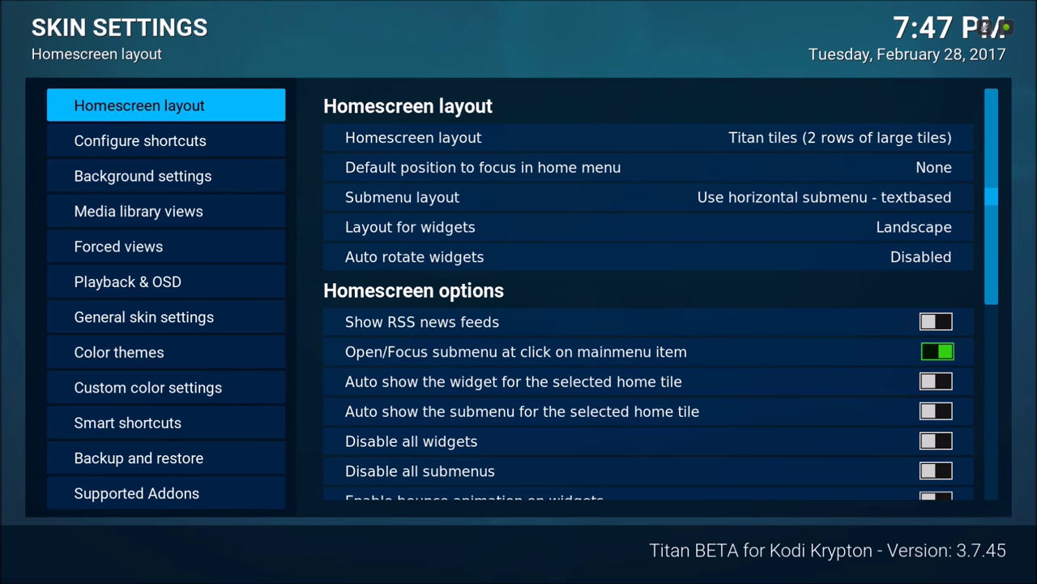
{"action": "left_click", "coordinate": [414, 137]}
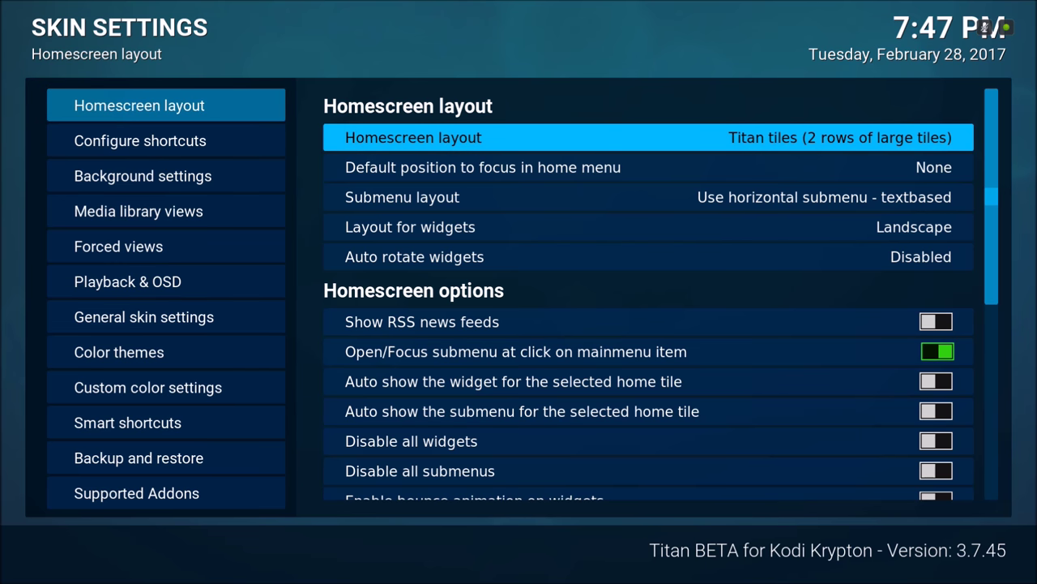
Switch the layout from Titan tiles to Horizontal > Simple confluence-style homescreen horizontal
{"action": "key", "text": "Return"}
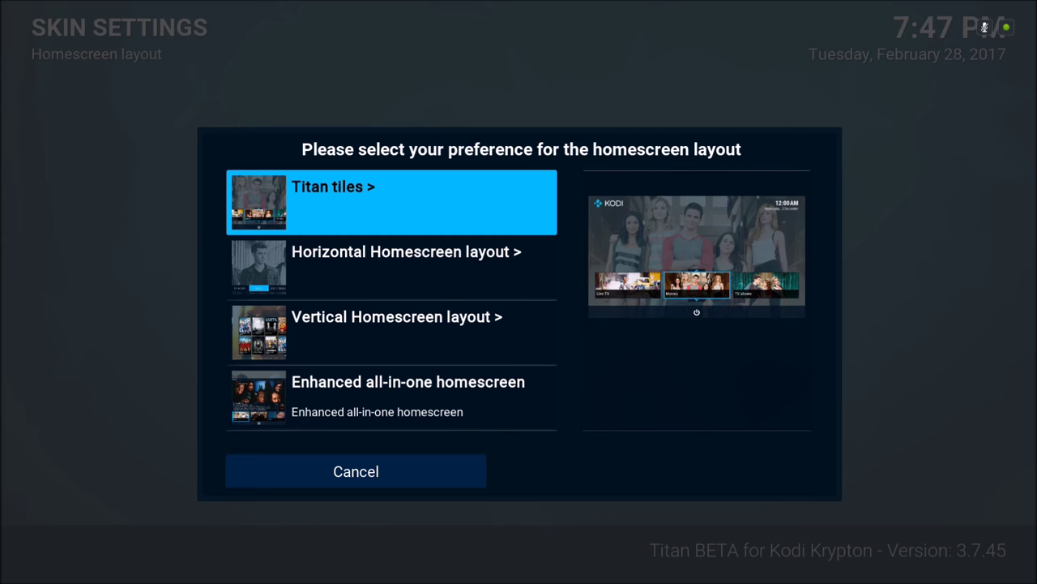
{"action": "key", "text": "Down"}
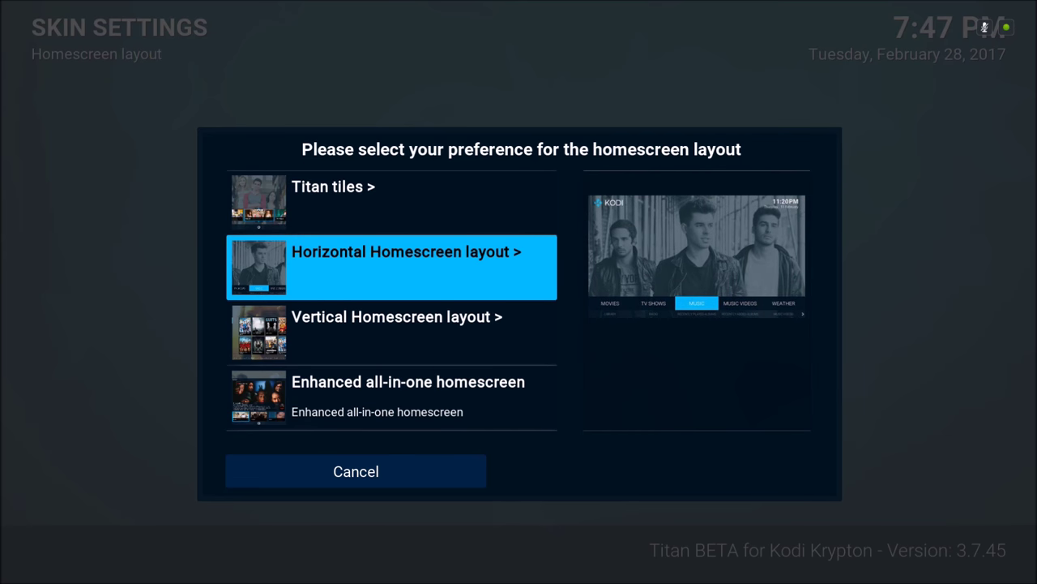
{"action": "key", "text": "Return"}
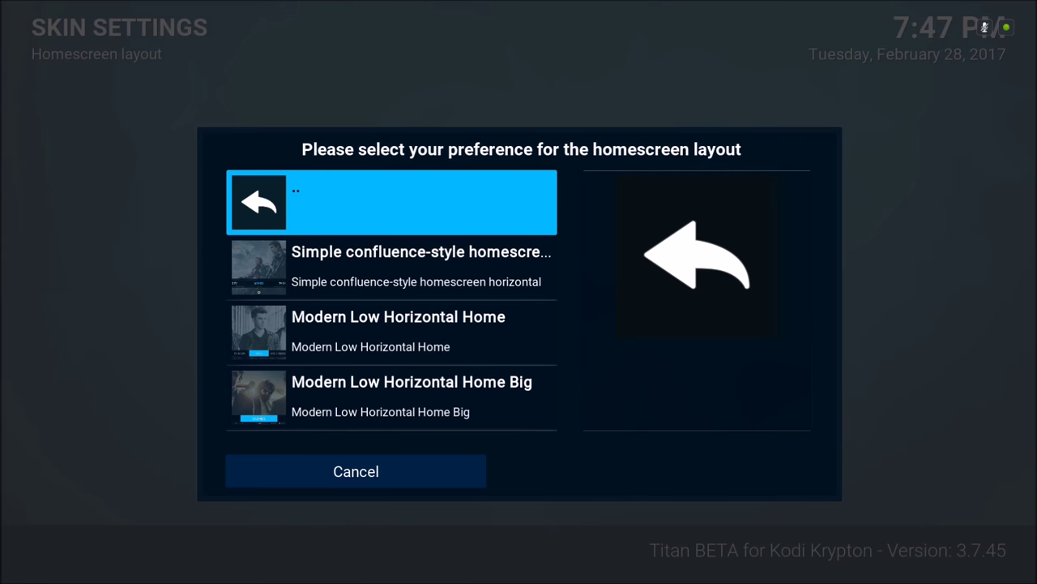
{"action": "key", "text": "Up"}
{"action": "key", "text": "Down"}
{"action": "key", "text": "Down"}
{"action": "key", "text": "Down"}
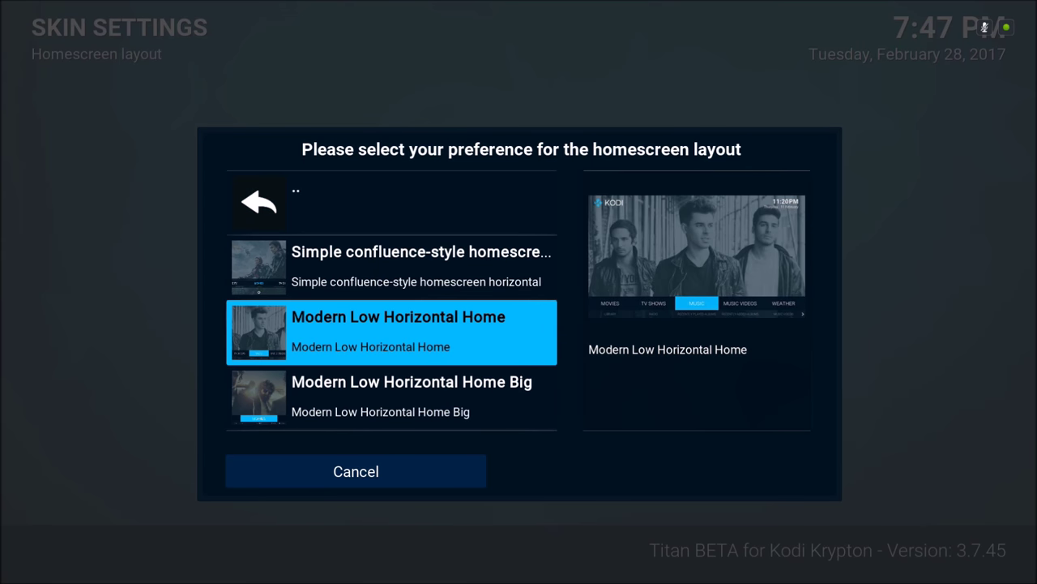
{"action": "key", "text": "Up"}
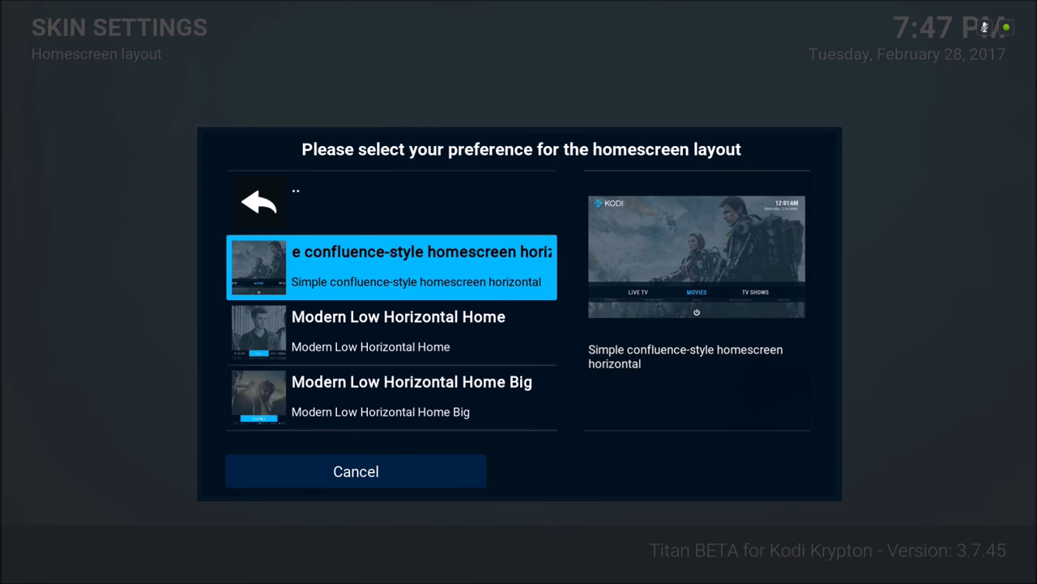
{"action": "key", "text": "Return"}
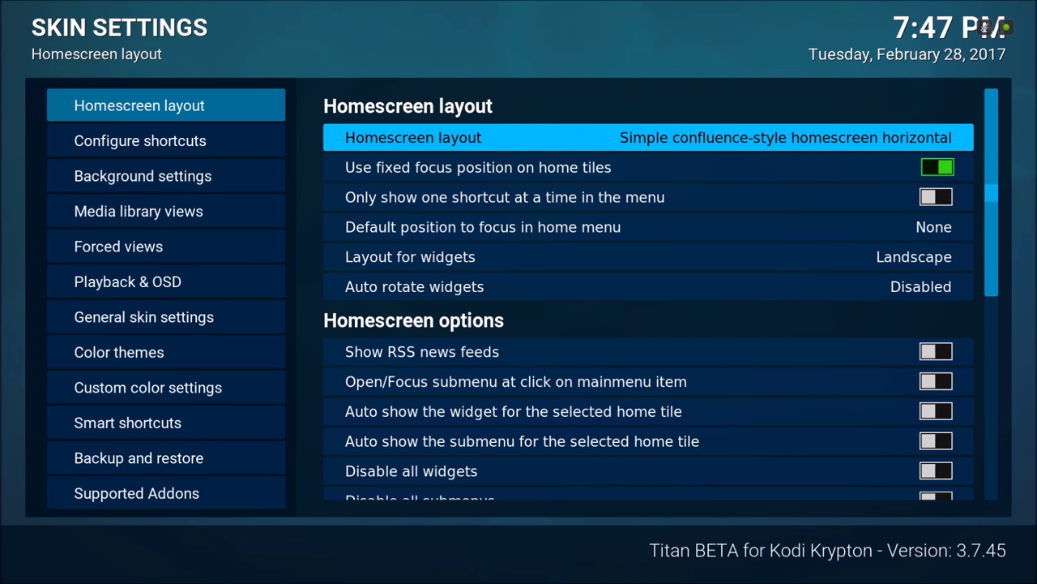
Preview the new horizontal text menu on the home screen, then return to the Titan skin settings
{"action": "key", "text": "Left"}
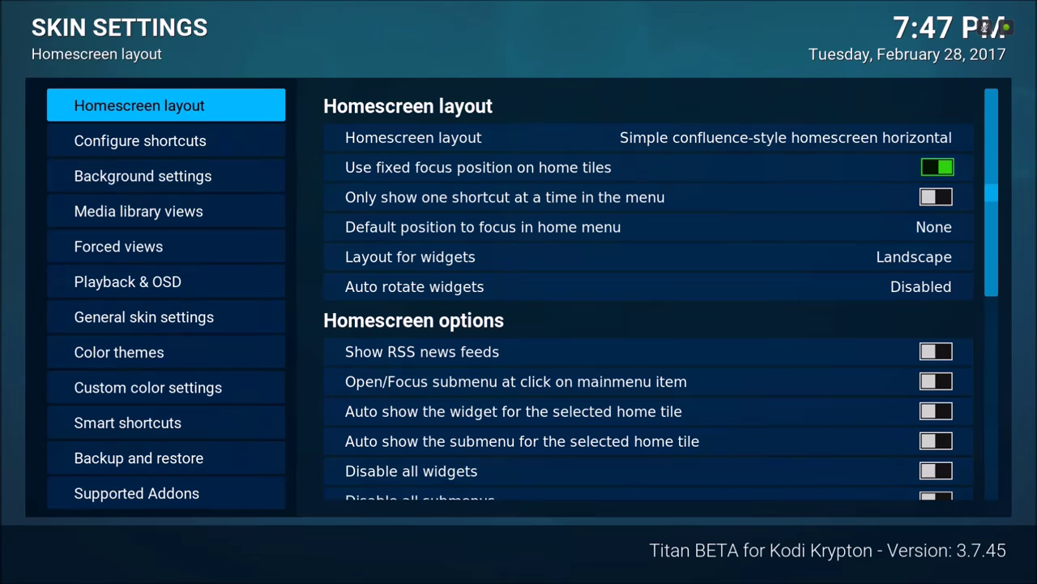
{"action": "key", "text": "BackSpace"}
{"action": "key", "text": "BackSpace"}
{"action": "key", "text": "Right"}
{"action": "key", "text": "Left"}
{"action": "key", "text": "Left"}
{"action": "key", "text": "Right"}
{"action": "key", "text": "Right"}
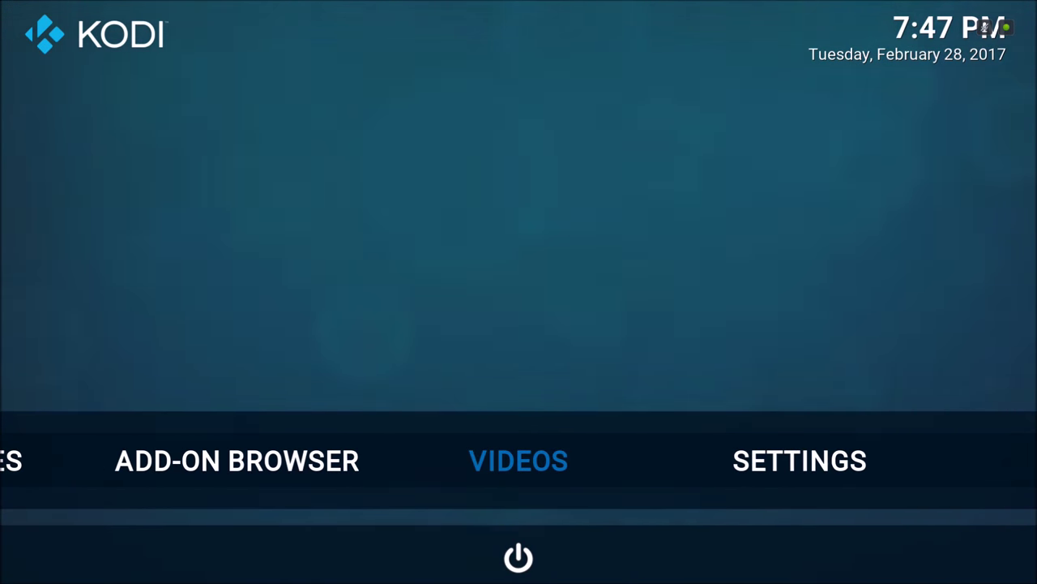
{"action": "key", "text": "Left"}
{"action": "key", "text": "Left"}
{"action": "key", "text": "Right"}
{"action": "key", "text": "Right"}
{"action": "key", "text": "Right"}
{"action": "key", "text": "Return"}
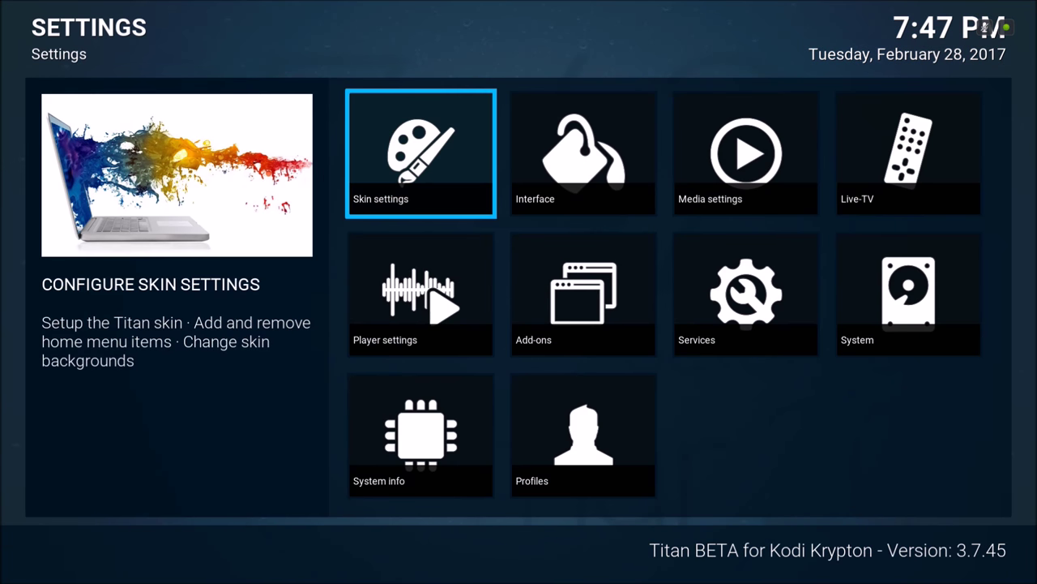
{"action": "key", "text": "Return"}
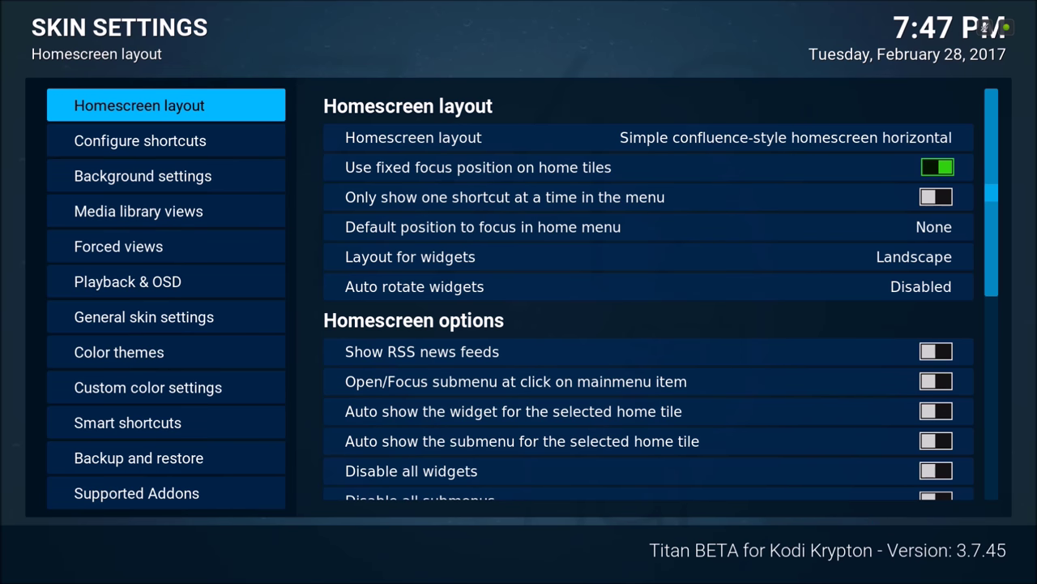
In Custom color settings, choose Shadow color for header and accept installing the ColorPicker add-on
{"action": "key", "text": "Down"}
{"action": "key", "text": "Down"}
{"action": "key", "text": "Down"}
{"action": "key", "text": "Down"}
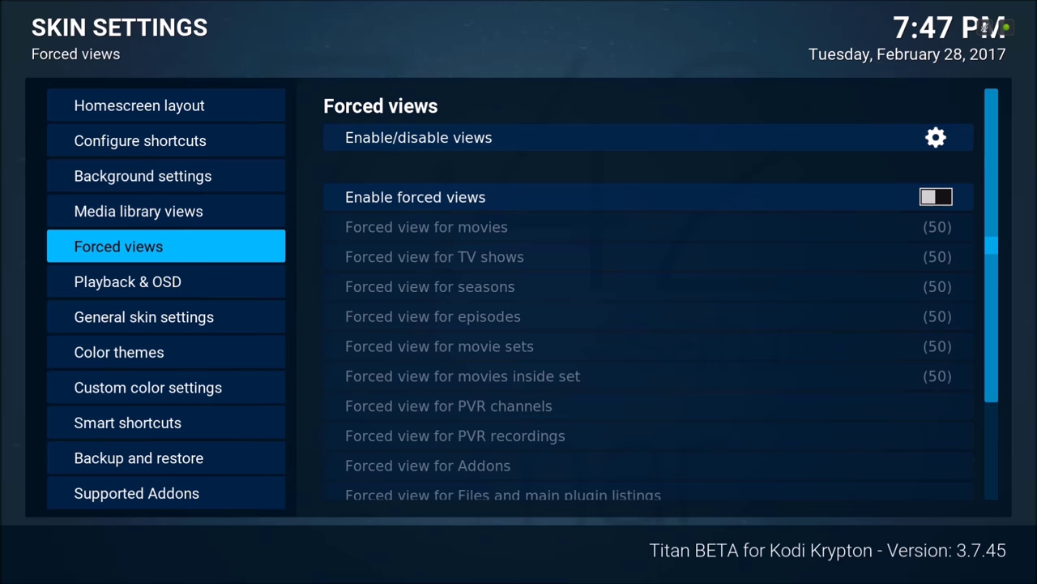
{"action": "key", "text": "Down"}
{"action": "key", "text": "Down"}
{"action": "key", "text": "Down"}
{"action": "key", "text": "Down"}
{"action": "key", "text": "Up"}
{"action": "key", "text": "Down"}
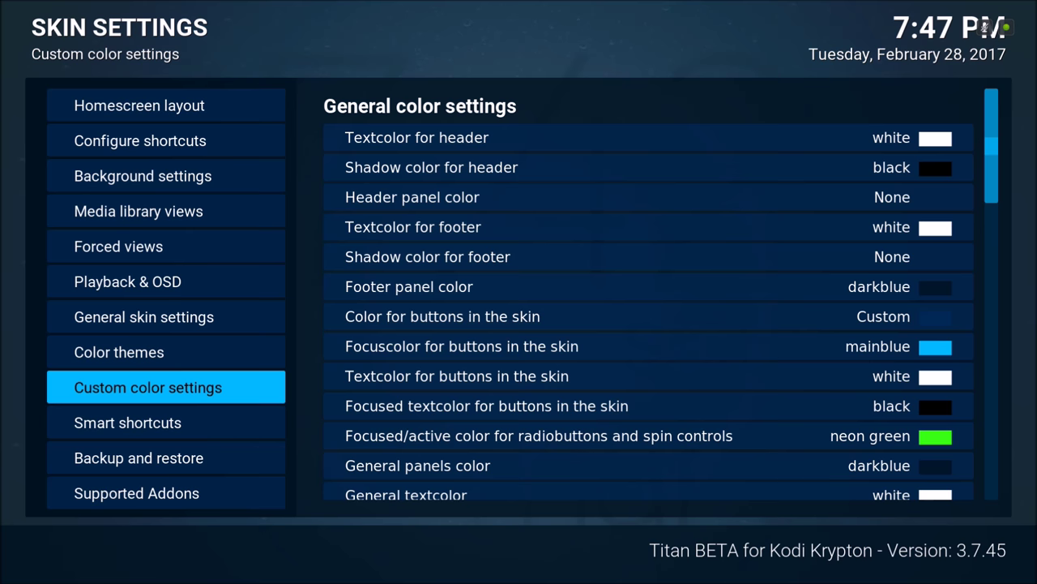
{"action": "key", "text": "Right"}
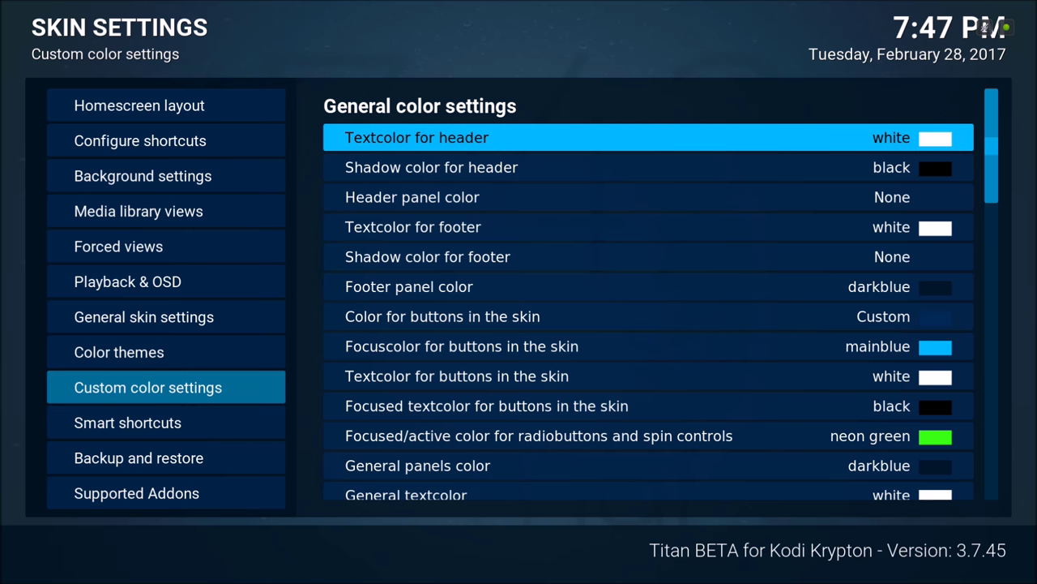
{"action": "key", "text": "Down"}
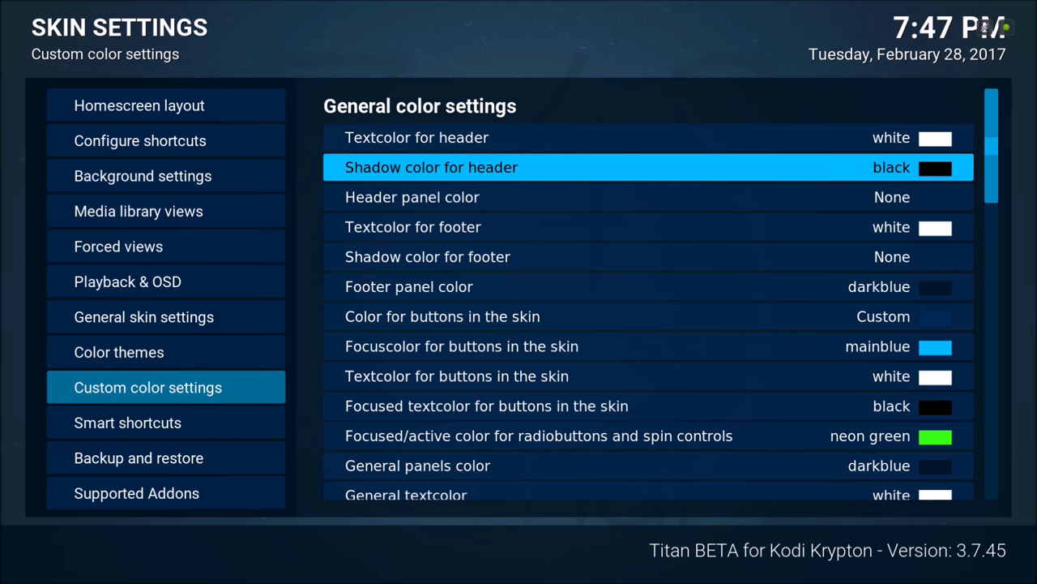
{"action": "key", "text": "Return"}
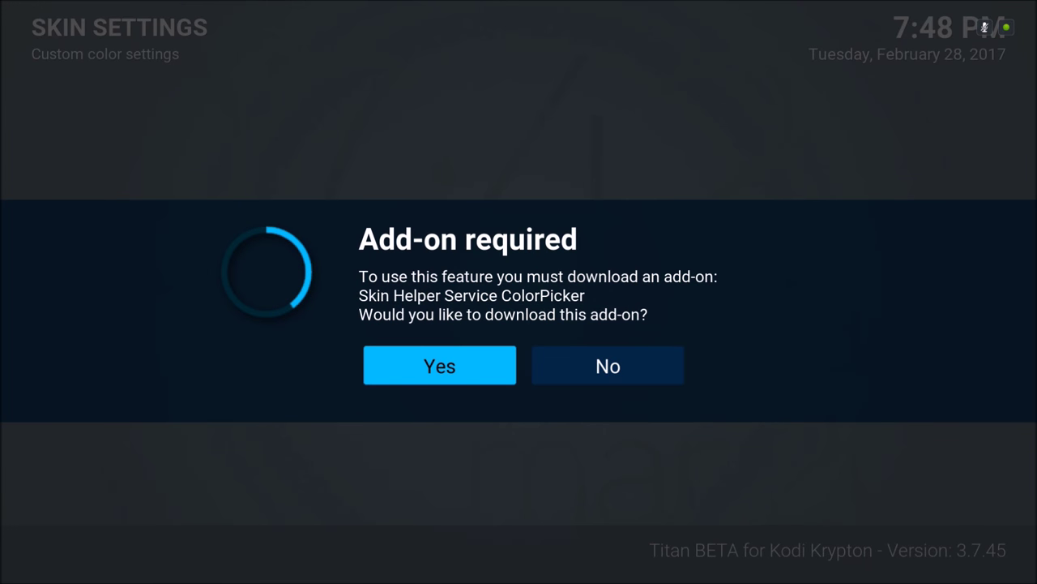
{"action": "key", "text": "Return"}
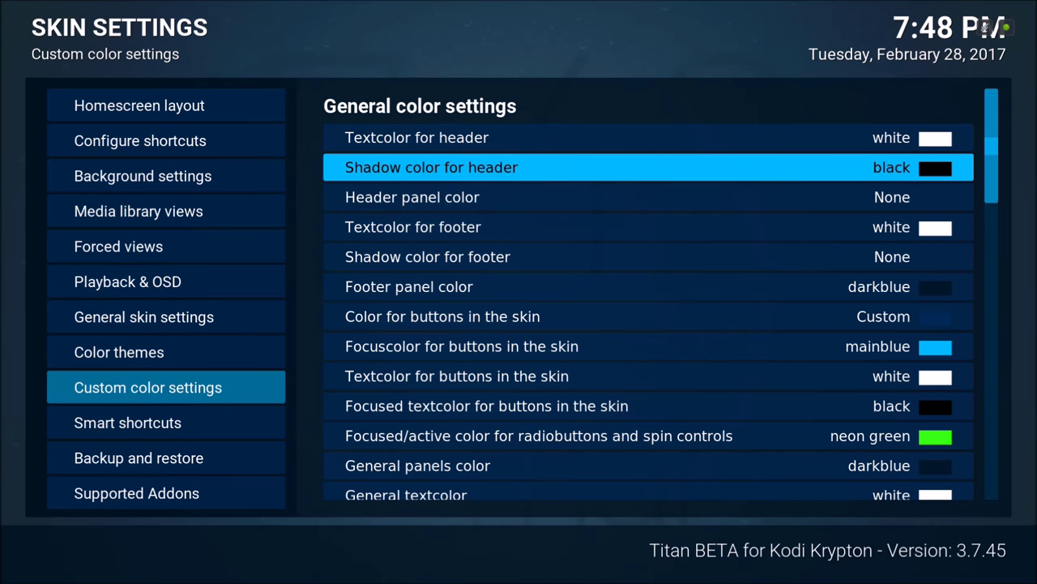
{"action": "key", "text": "Up"}
{"action": "key", "text": "Down"}
In the header shadow colour picker, switch the colour palette to material-design
{"action": "key", "text": "Return"}
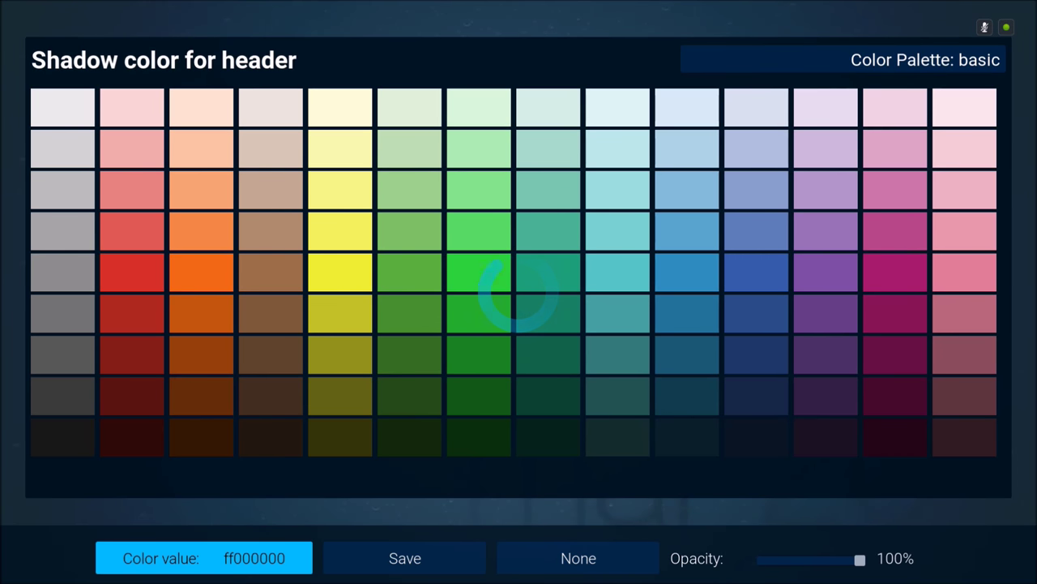
{"action": "key", "text": "Up"}
{"action": "key", "text": "Up"}
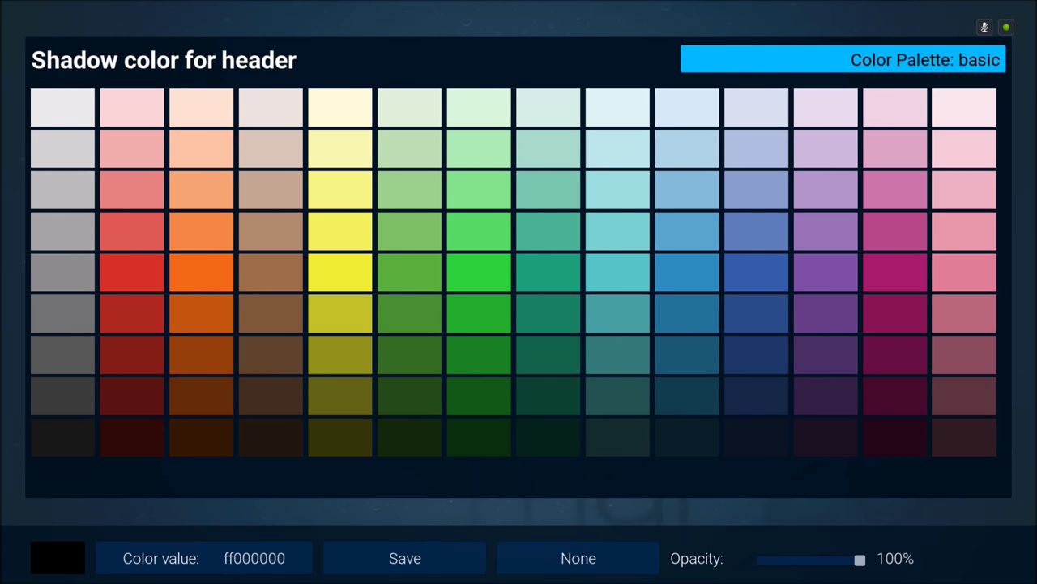
{"action": "key", "text": "Return"}
{"action": "key", "text": "Down"}
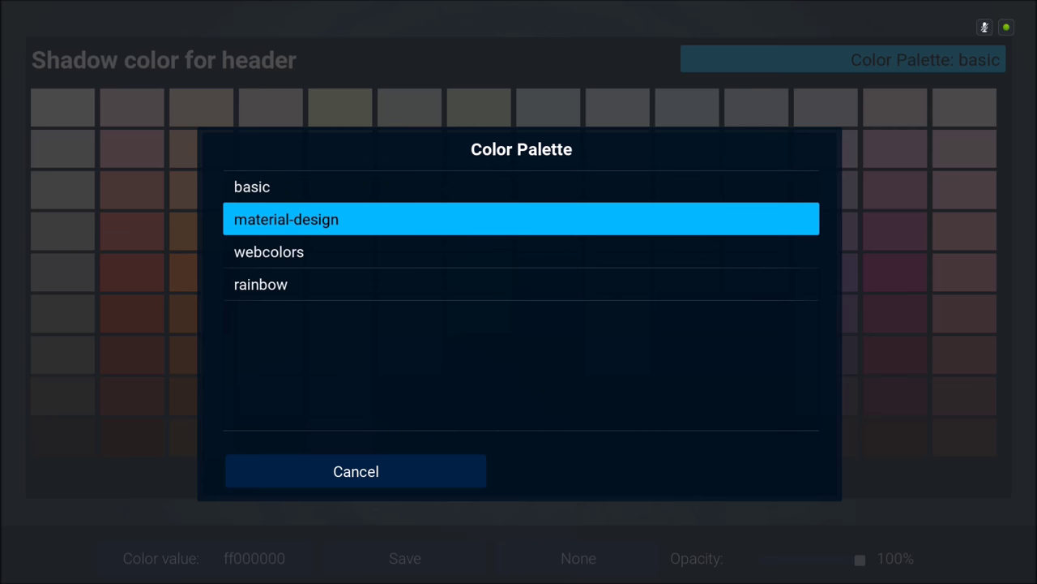
{"action": "key", "text": "Return"}
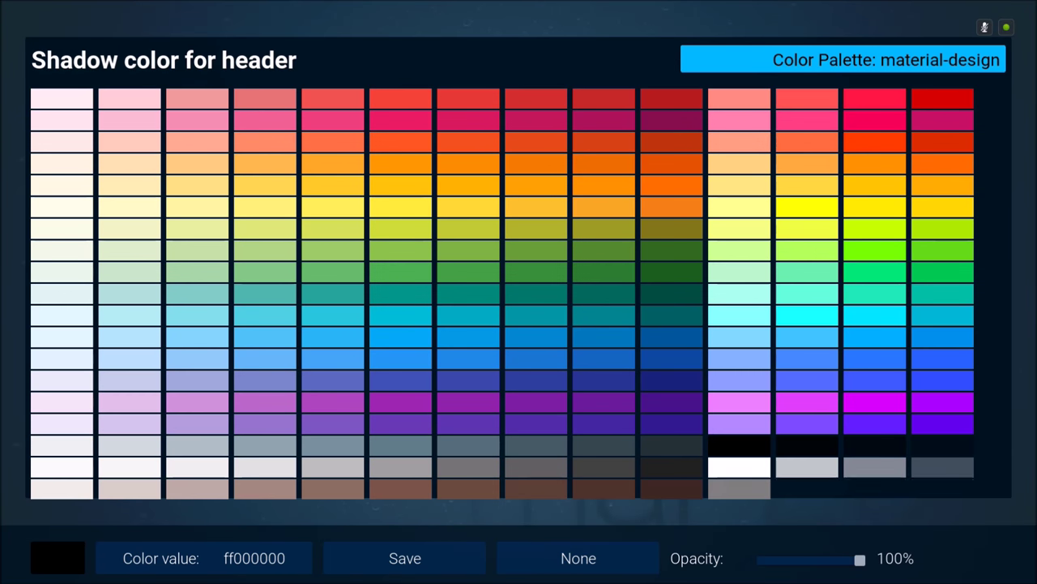
Pick the black swatch as the header shadow colour
{"action": "key", "text": "Down"}
{"action": "key", "text": "Down"}
{"action": "key", "text": "Down"}
{"action": "key", "text": "Down"}
{"action": "key", "text": "Down"}
{"action": "key", "text": "Left"}
{"action": "key", "text": "Down"}
{"action": "key", "text": "Down"}
{"action": "key", "text": "Down"}
{"action": "key", "text": "Down"}
{"action": "key", "text": "Down"}
{"action": "key", "text": "Down"}
{"action": "key", "text": "Down"}
{"action": "key", "text": "Down"}
{"action": "key", "text": "Down"}
{"action": "key", "text": "Down"}
{"action": "key", "text": "Left"}
{"action": "key", "text": "Left"}
{"action": "key", "text": "Left"}
{"action": "key", "text": "Right"}
{"action": "key", "text": "Down"}
{"action": "key", "text": "Down"}
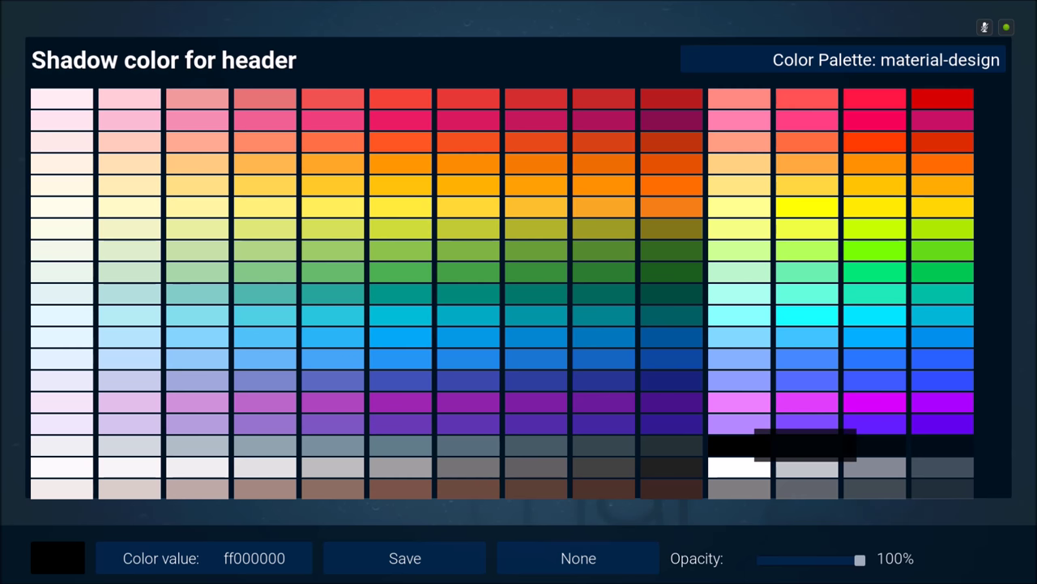
{"action": "key", "text": "Right"}
{"action": "key", "text": "Right"}
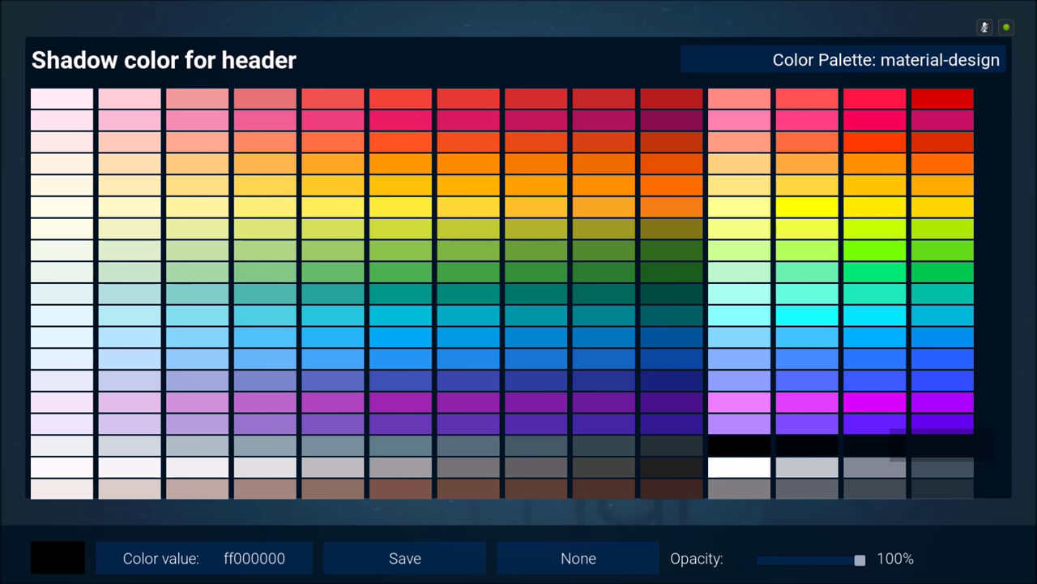
{"action": "key", "text": "Left"}
{"action": "key", "text": "Left"}
{"action": "key", "text": "Left"}
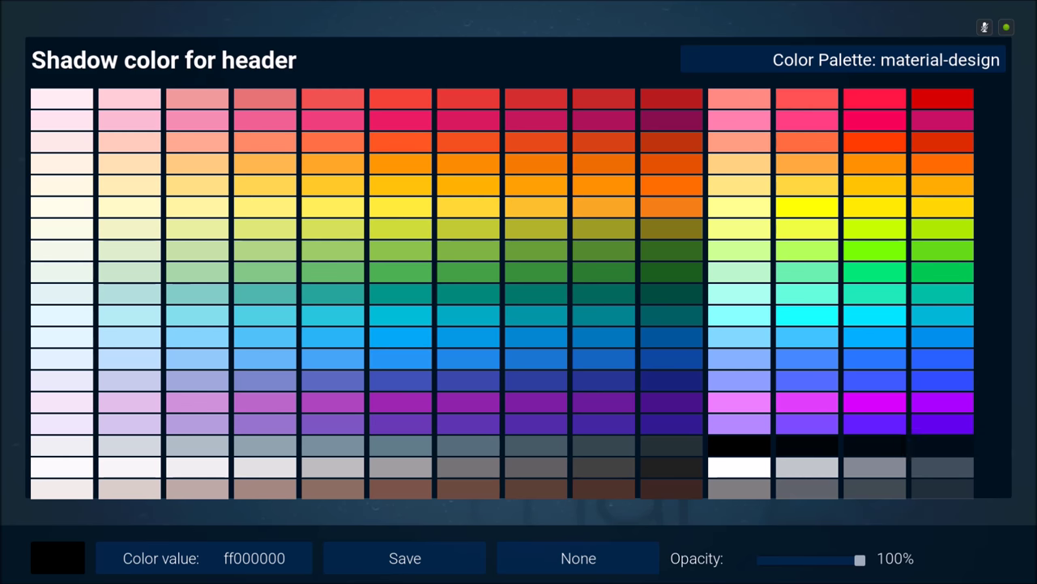
{"action": "key", "text": "Right"}
{"action": "key", "text": "Right"}
{"action": "key", "text": "Left"}
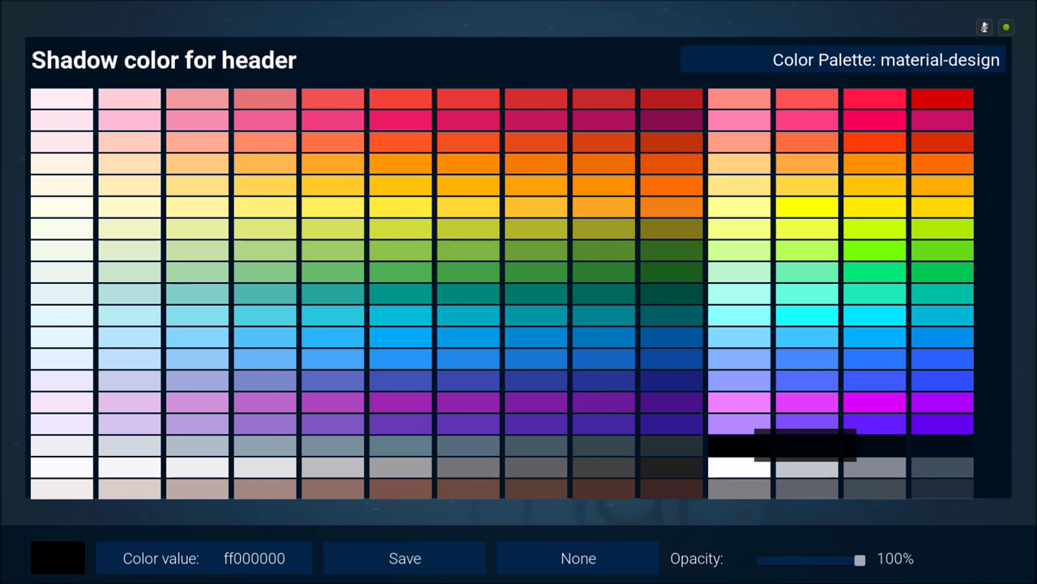
{"action": "key", "text": "Down"}
Lower the shadow opacity to 45% and save the colour
{"action": "key", "text": "Right"}
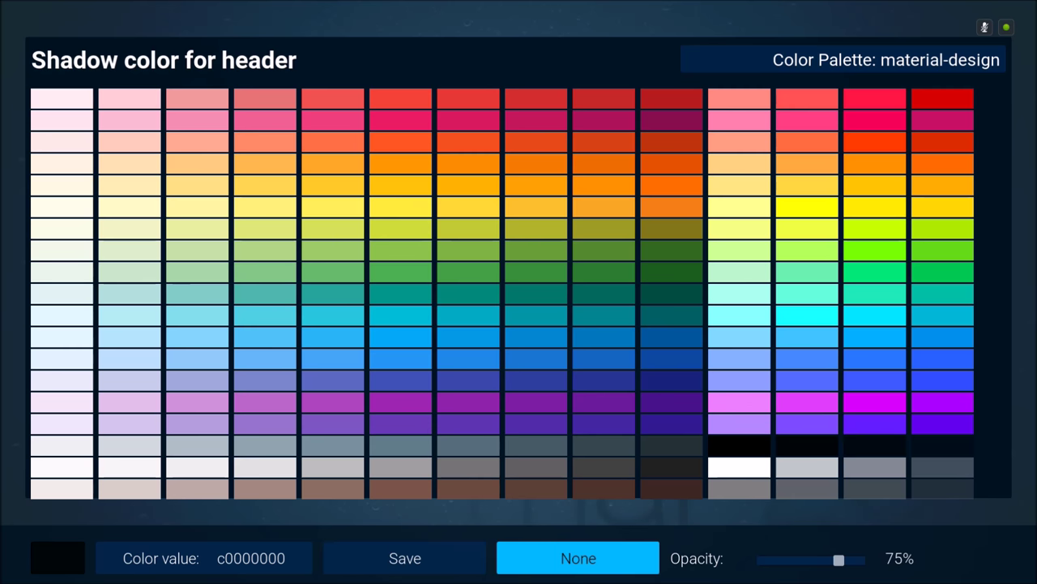
{"action": "key", "text": "Right"}
{"action": "key", "text": "Left"}
{"action": "key", "text": "Left"}
{"action": "key", "text": "Left"}
{"action": "key", "text": "Left"}
{"action": "key", "text": "Left"}
{"action": "key", "text": "Left"}
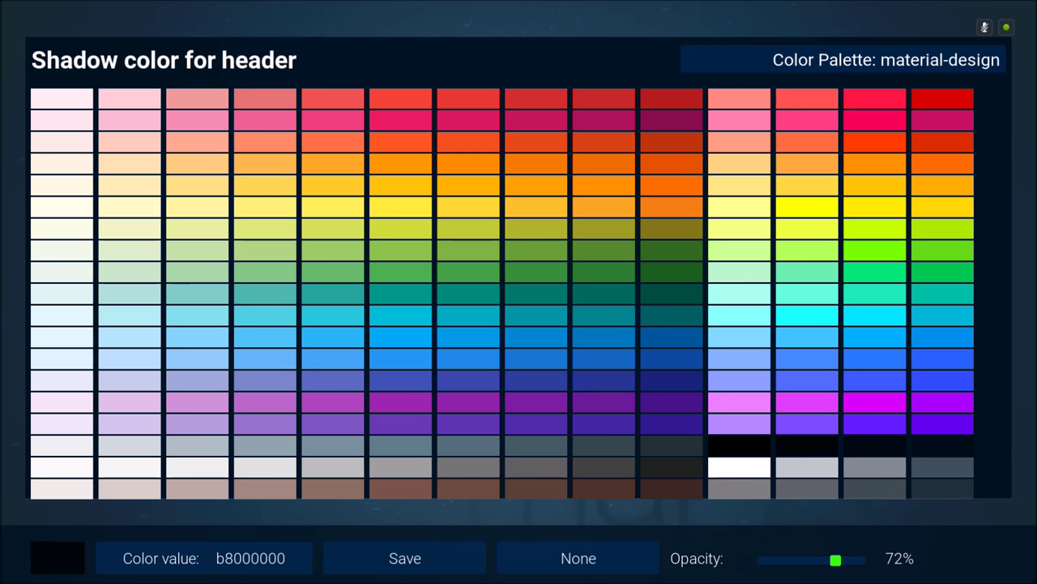
{"action": "key", "text": "Left"}
{"action": "key", "text": "Left"}
{"action": "key", "text": "Left"}
{"action": "key", "text": "Left"}
{"action": "key", "text": "Left"}
{"action": "key", "text": "Left"}
{"action": "key", "text": "Left"}
{"action": "key", "text": "Left"}
{"action": "key", "text": "Left"}
{"action": "key", "text": "Left"}
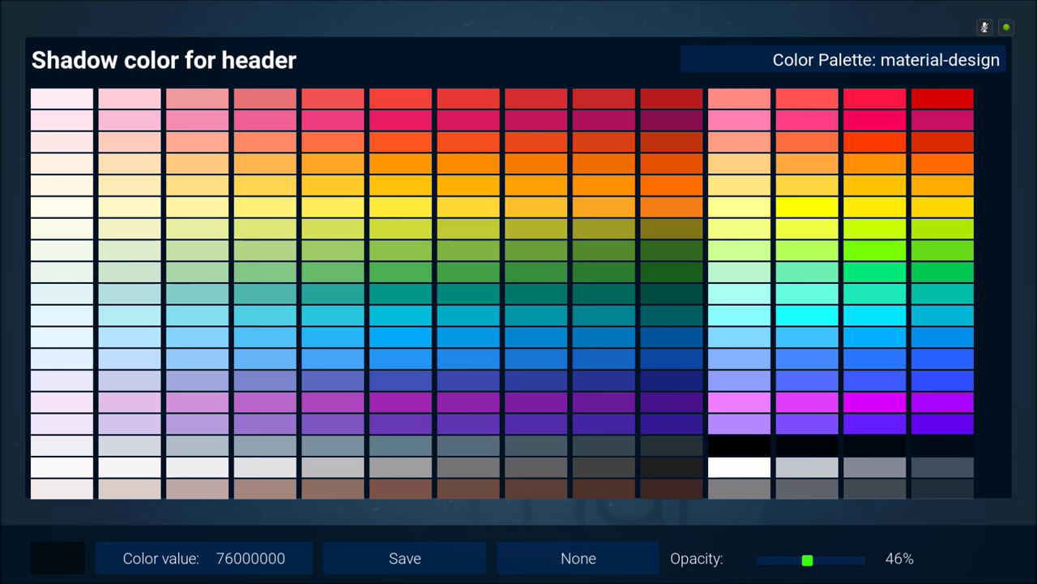
{"action": "key", "text": "Left"}
{"action": "key", "text": "Up"}
{"action": "key", "text": "Left"}
{"action": "key", "text": "Return"}
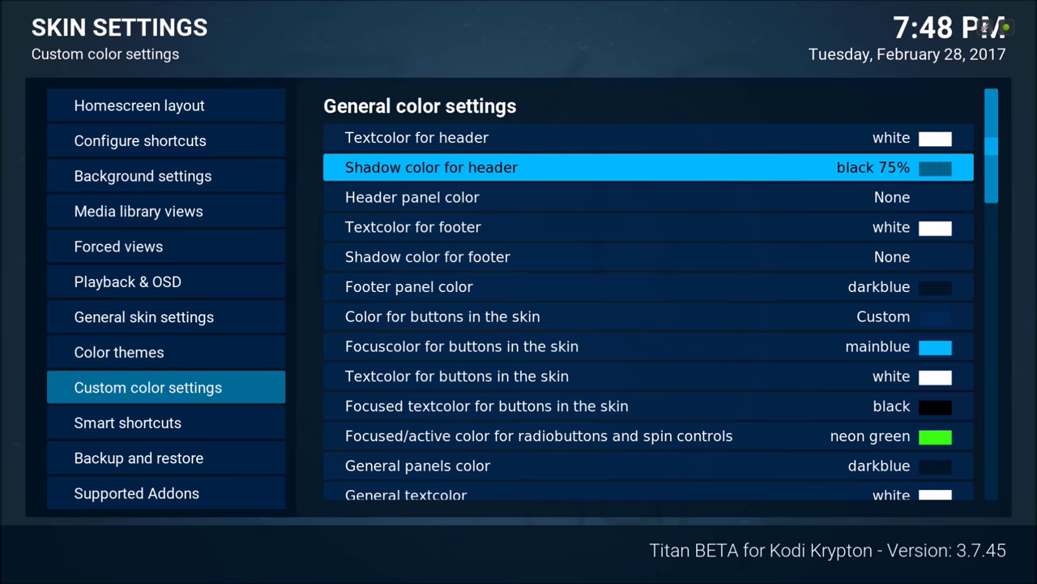
Open the Header panel color picker and switch its palette to material-design
{"action": "key", "text": "Down"}
{"action": "key", "text": "Up"}
{"action": "key", "text": "Down"}
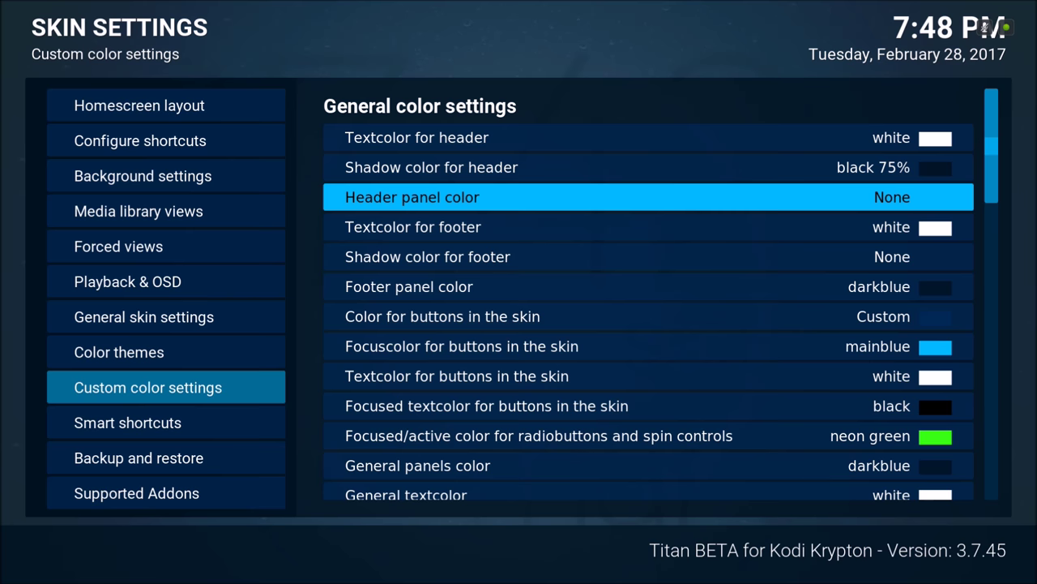
{"action": "key", "text": "Return"}
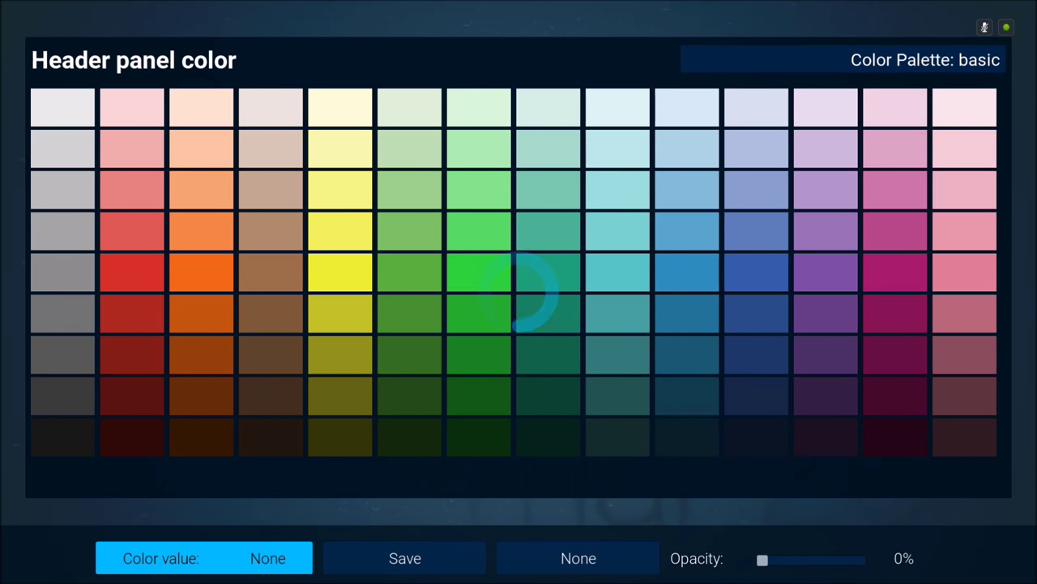
{"action": "key", "text": "Up"}
{"action": "key", "text": "Return"}
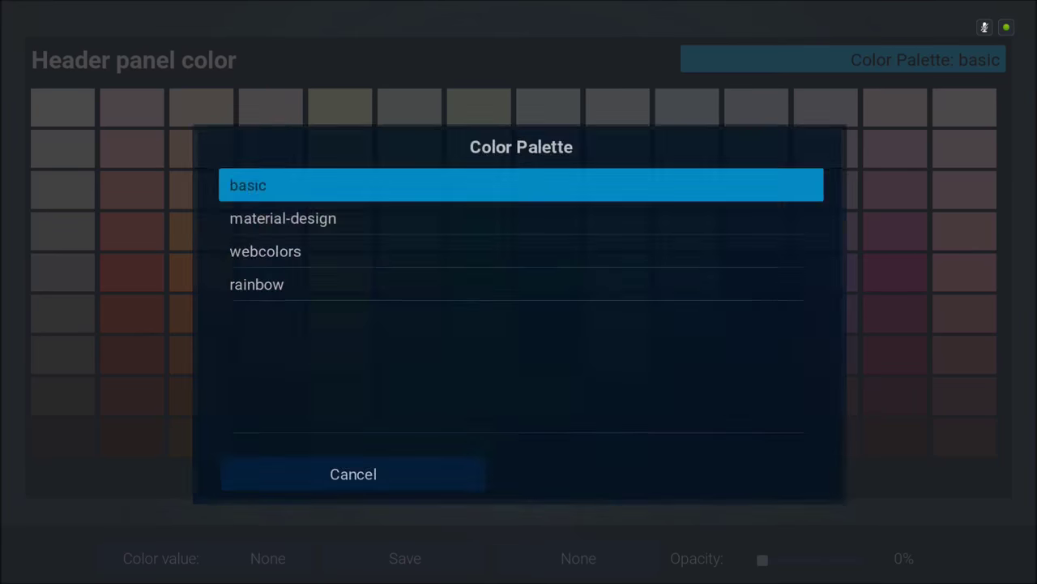
{"action": "key", "text": "Down"}
{"action": "key", "text": "Return"}
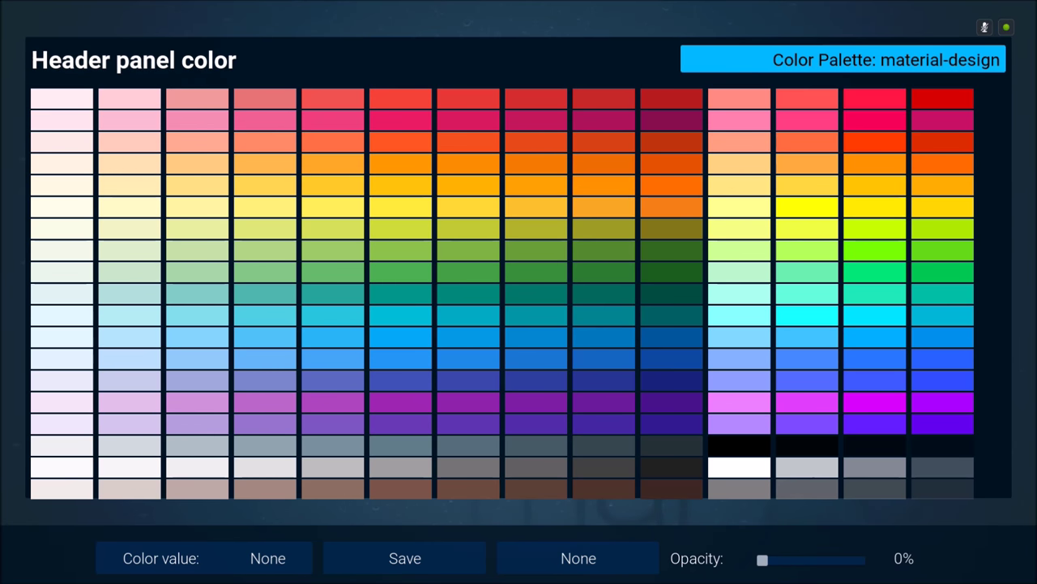
Choose the black swatch as the header panel colour
{"action": "key", "text": "Down"}
{"action": "key", "text": "Down"}
{"action": "key", "text": "Down"}
{"action": "key", "text": "Down"}
{"action": "key", "text": "Left"}
{"action": "key", "text": "Down"}
{"action": "key", "text": "Down"}
{"action": "key", "text": "Down"}
{"action": "key", "text": "Left"}
{"action": "key", "text": "Down"}
{"action": "key", "text": "Left"}
{"action": "key", "text": "Down"}
{"action": "key", "text": "Down"}
{"action": "key", "text": "Down"}
{"action": "key", "text": "Down"}
{"action": "key", "text": "Down"}
{"action": "key", "text": "Down"}
{"action": "key", "text": "Down"}
{"action": "key", "text": "Down"}
{"action": "key", "text": "Down"}
{"action": "key", "text": "Return"}
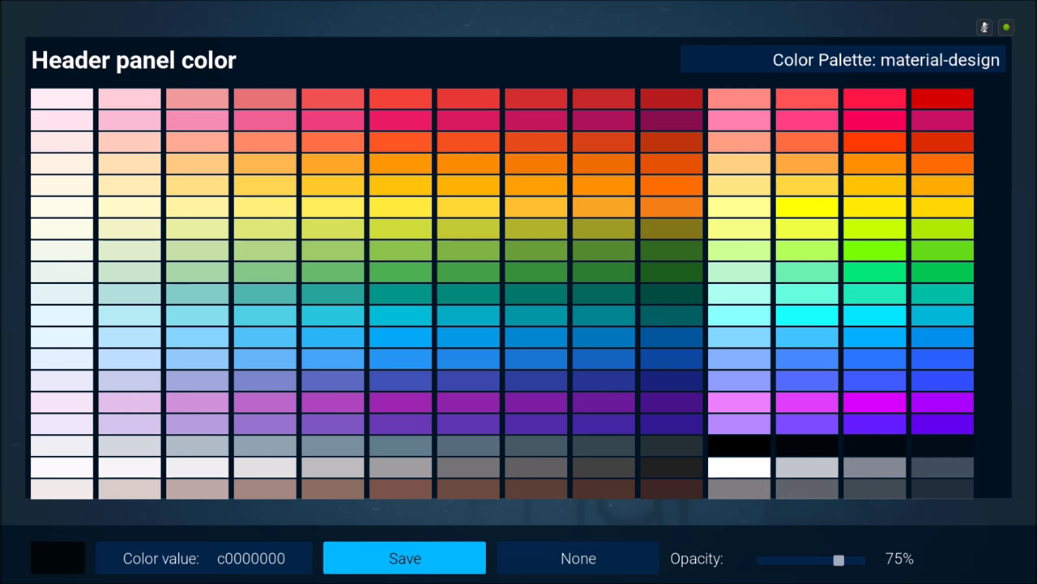
Lower the header panel opacity to 45%, giving colour value 74000000
{"action": "key", "text": "Right"}
{"action": "key", "text": "Right"}
{"action": "key", "text": "Left"}
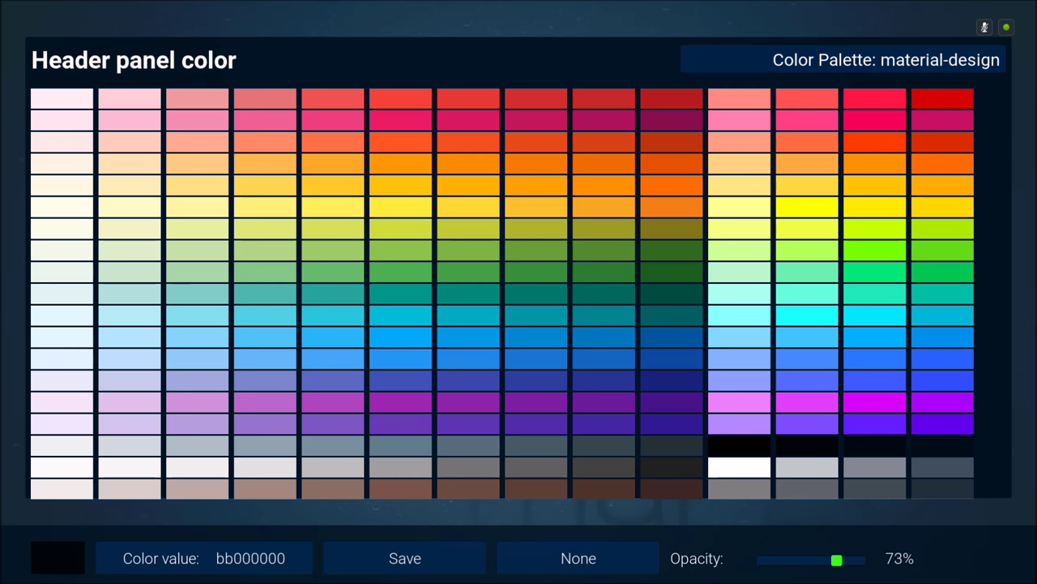
{"action": "key", "text": "Left"}
{"action": "key", "text": "Left"}
{"action": "key", "text": "Left"}
{"action": "key", "text": "Left"}
{"action": "key", "text": "Left"}
{"action": "key", "text": "Left"}
{"action": "key", "text": "Left"}
{"action": "key", "text": "Left"}
{"action": "key", "text": "Left"}
{"action": "key", "text": "Left"}
{"action": "key", "text": "Left"}
{"action": "key", "text": "Left"}
{"action": "key", "text": "Left"}
{"action": "key", "text": "Left"}
{"action": "key", "text": "Left"}
{"action": "key", "text": "Left"}
{"action": "key", "text": "Left"}
{"action": "key", "text": "Left"}
{"action": "key", "text": "Left"}
{"action": "key", "text": "Left"}
{"action": "key", "text": "Left"}
{"action": "key", "text": "Left"}
{"action": "key", "text": "Left"}
{"action": "key", "text": "Left"}
{"action": "key", "text": "Left"}
{"action": "key", "text": "Left"}
{"action": "key", "text": "Left"}
{"action": "key", "text": "Left"}
{"action": "key", "text": "Right"}
{"action": "key", "text": "Right"}
{"action": "key", "text": "Right"}
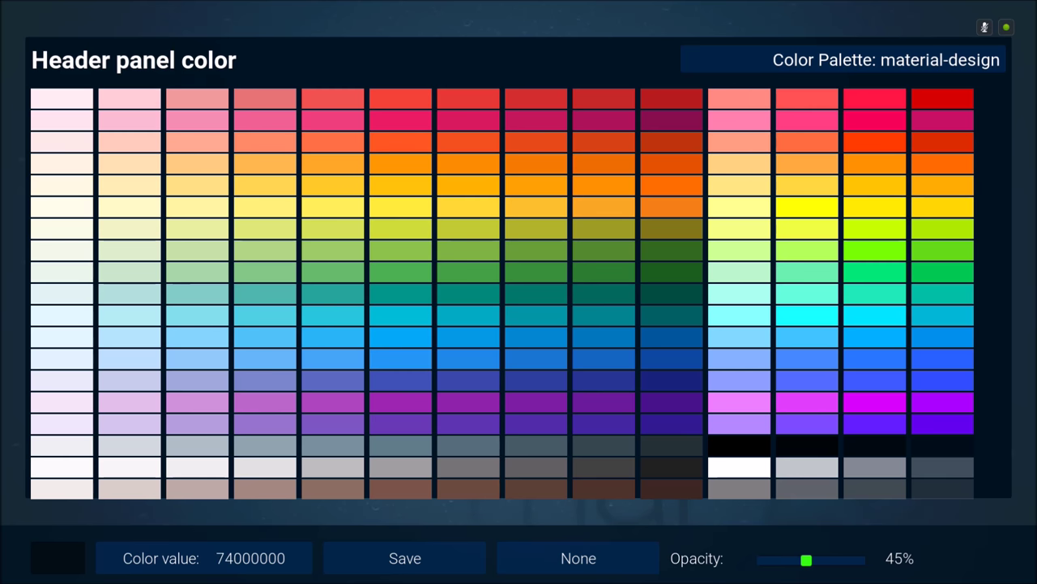